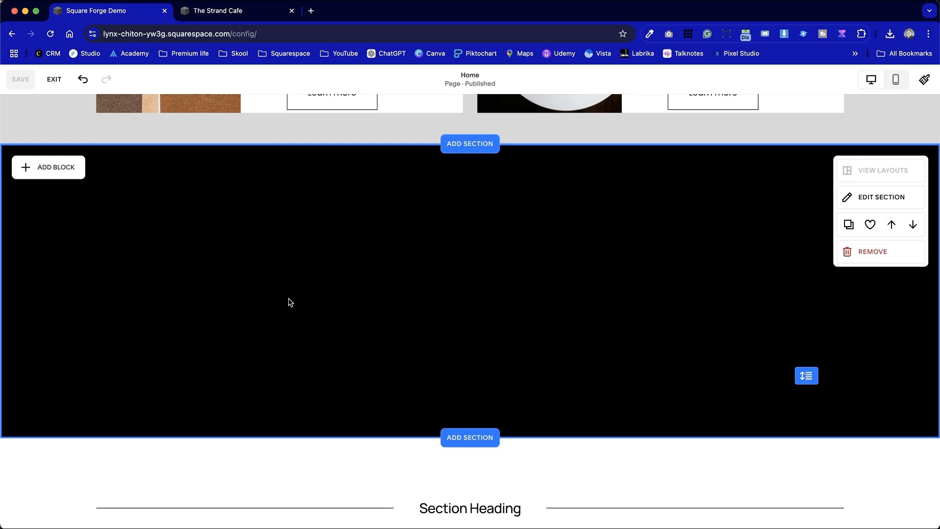
Add a premium Menu block to the empty black section and widen it across the full content width
click(71, 169)
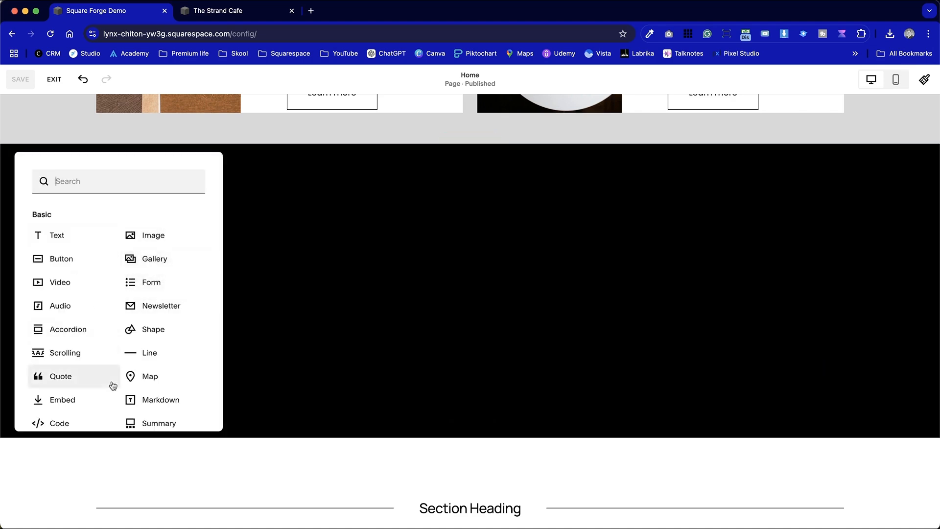
scroll(112, 387, down, 3)
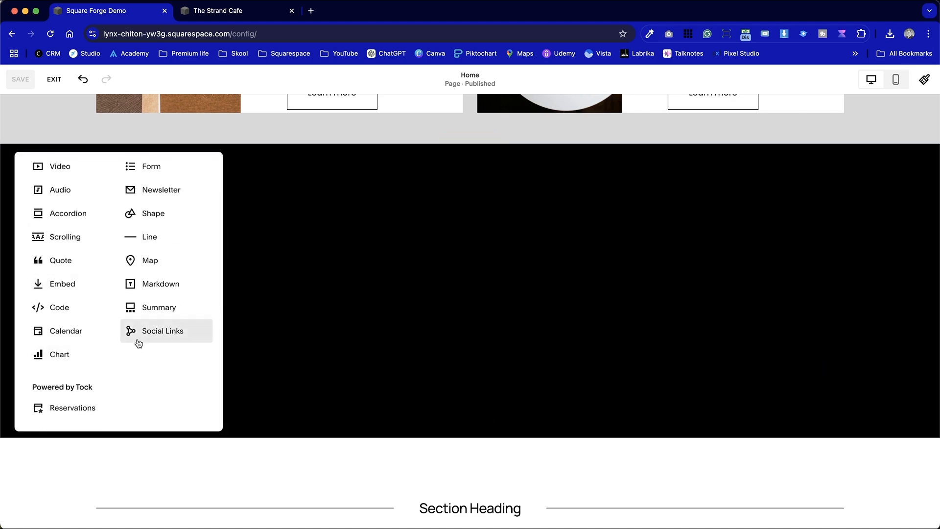
scroll(137, 369, down, 8)
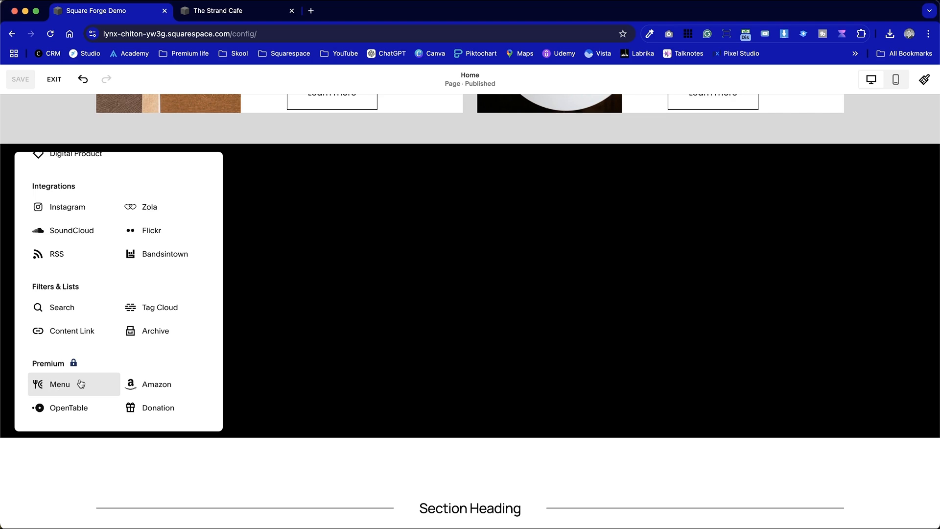
scroll(95, 301, up, 10)
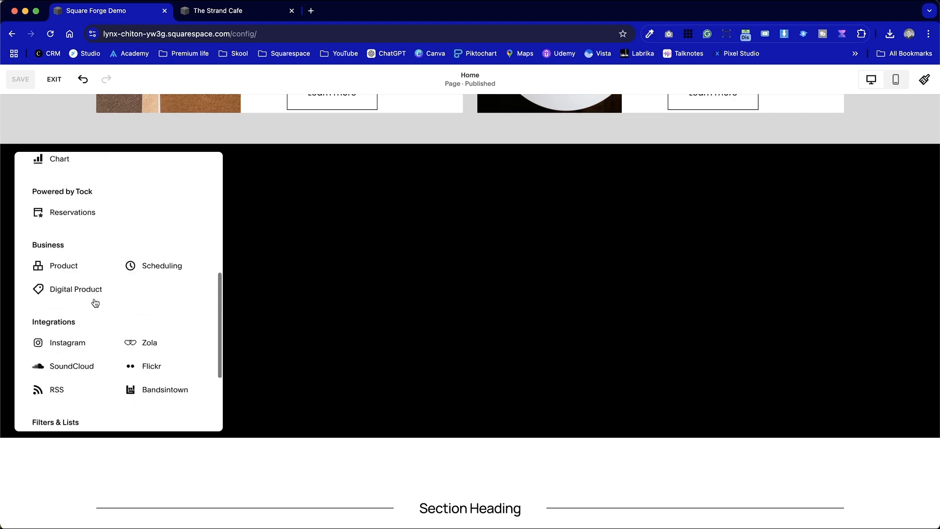
scroll(147, 294, down, 10)
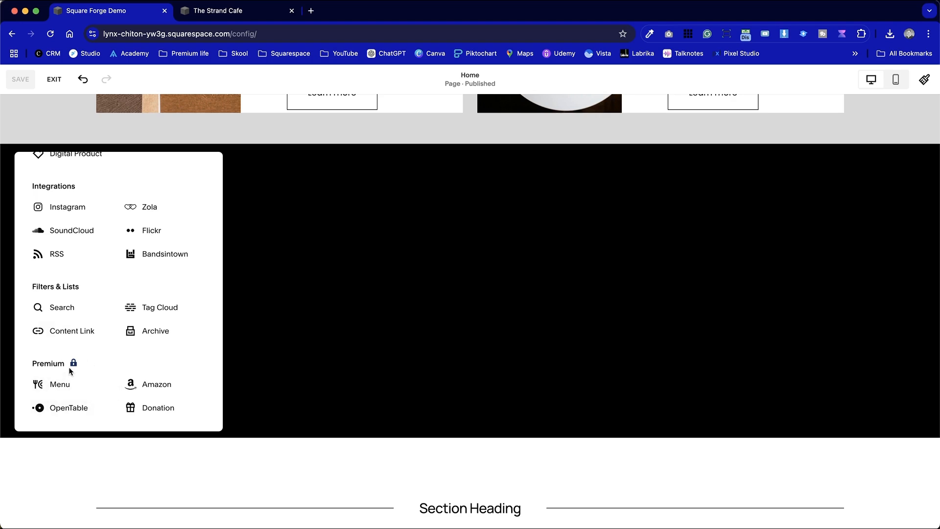
click(69, 384)
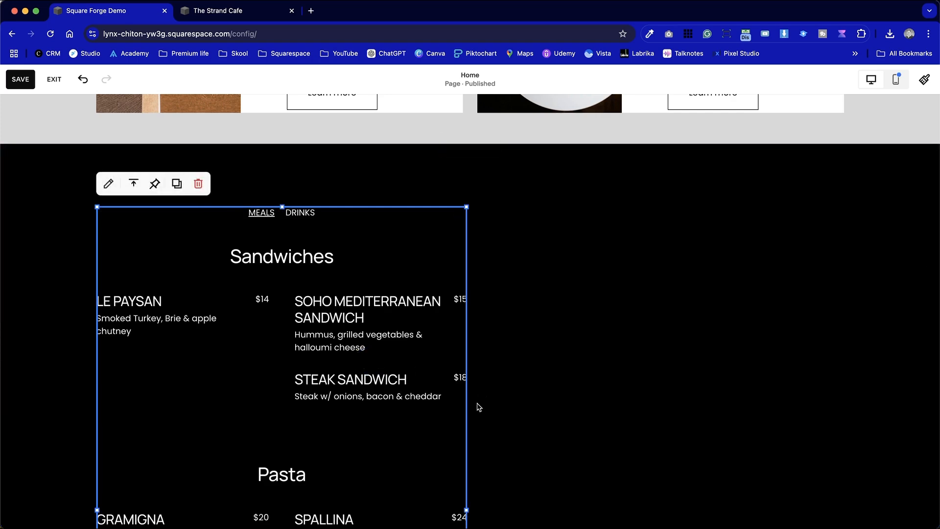
scroll(478, 440, down, 2)
click(477, 471)
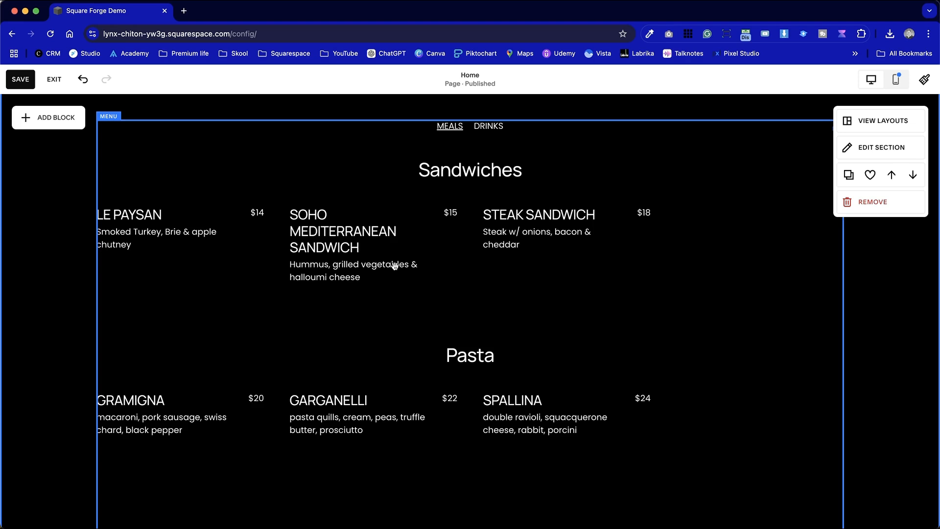
Delete the Menu block from the black section
scroll(299, 233, down, 10)
scroll(298, 233, up, 10)
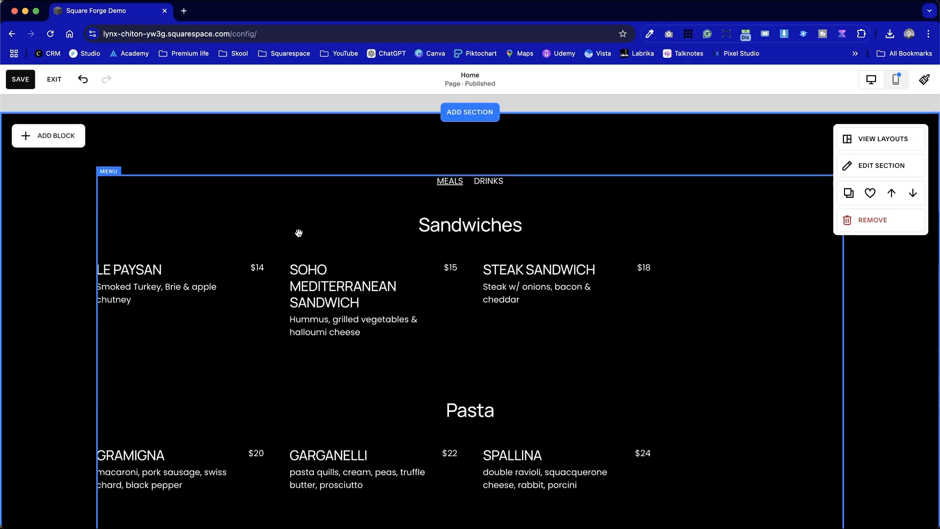
scroll(464, 251, down, 3)
scroll(464, 252, up, 2)
click(464, 252)
click(198, 118)
Insert a Menu block in the black section again and stretch it to the full content width
click(54, 118)
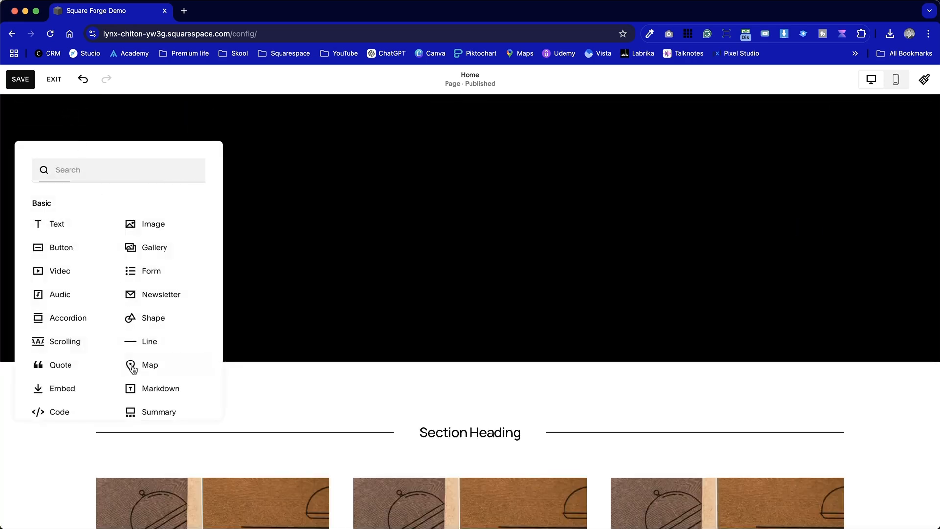
scroll(133, 385, down, 10)
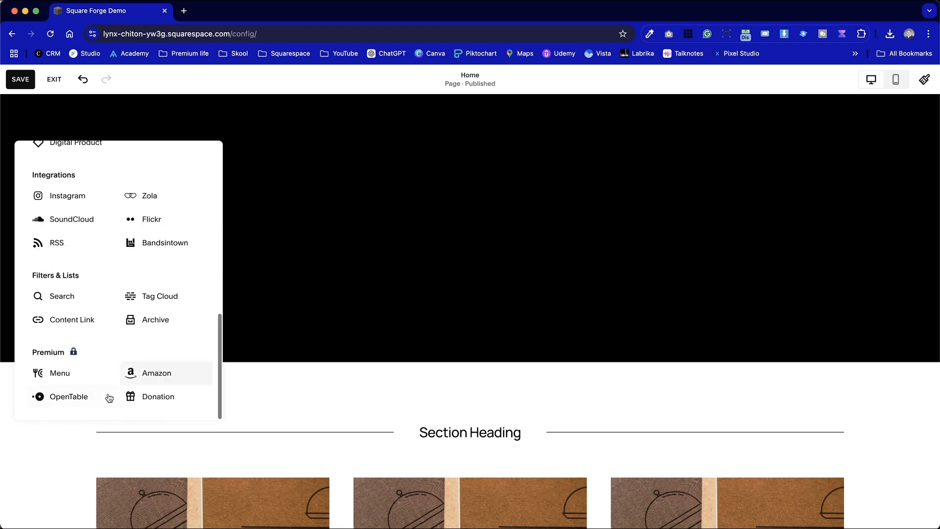
click(68, 377)
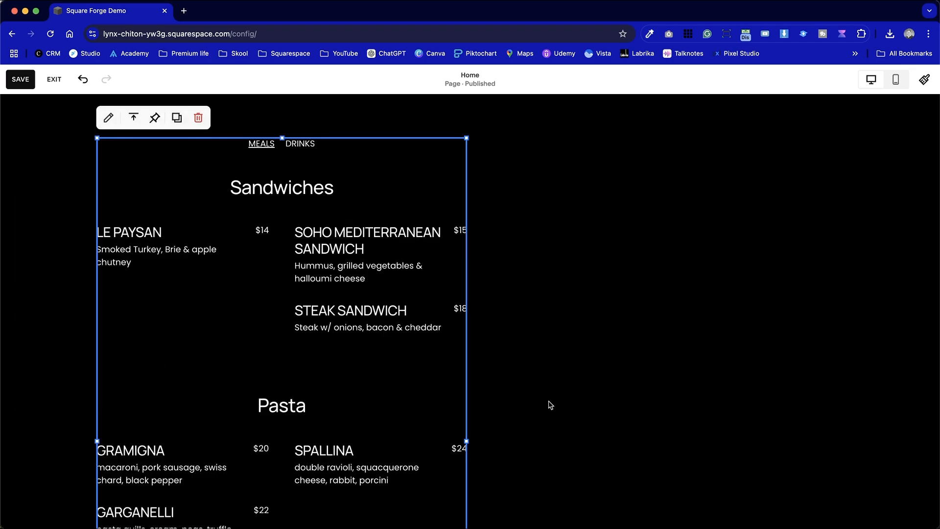
drag(468, 441, 844, 427)
scroll(738, 325, down, 7)
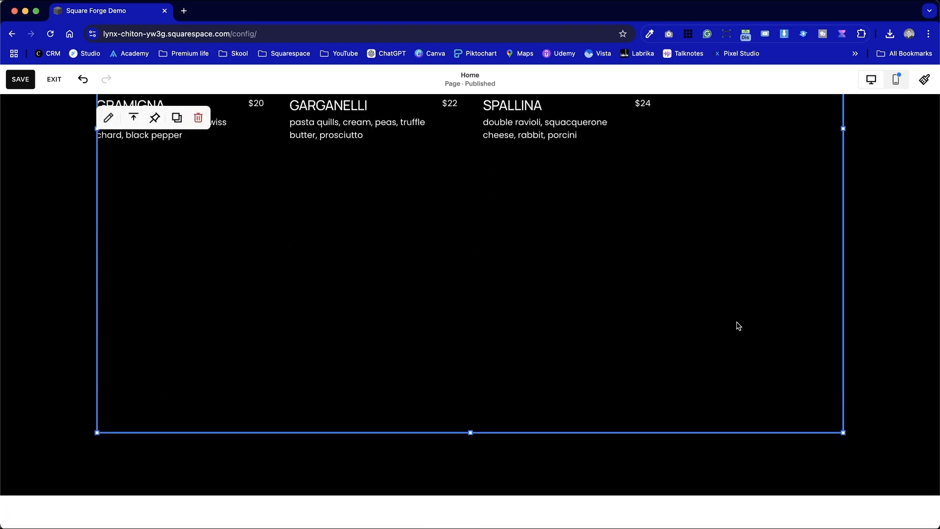
scroll(738, 325, up, 6)
scroll(738, 325, up, 3)
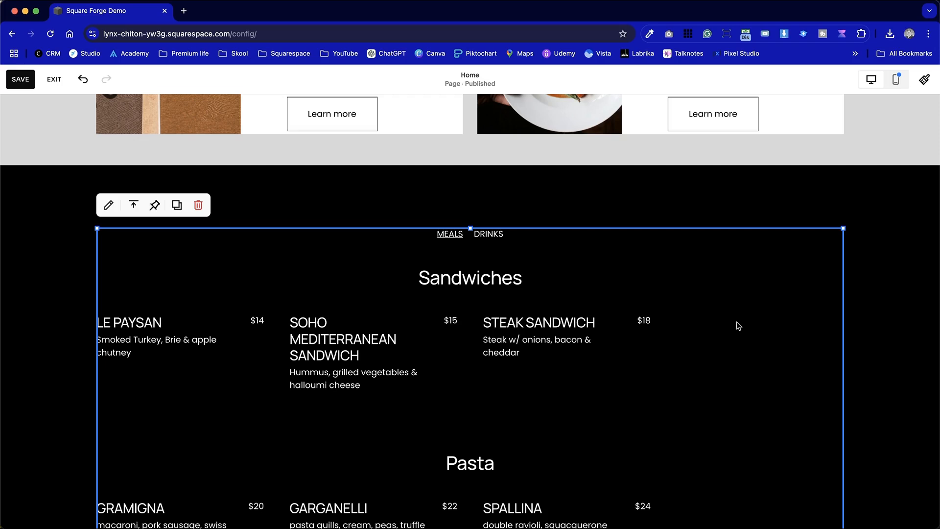
Save the Home page, exit editing and check the site in the full-window preview
click(38, 195)
click(21, 80)
click(55, 80)
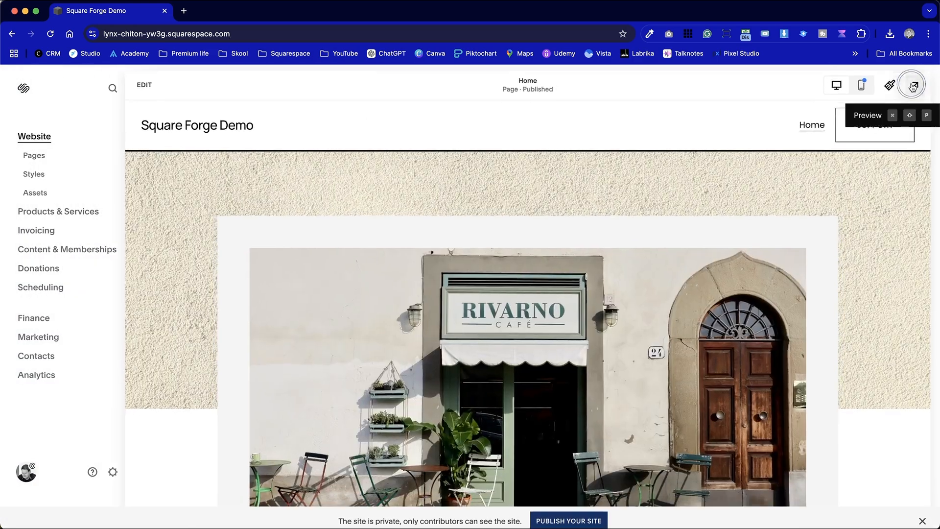
click(916, 87)
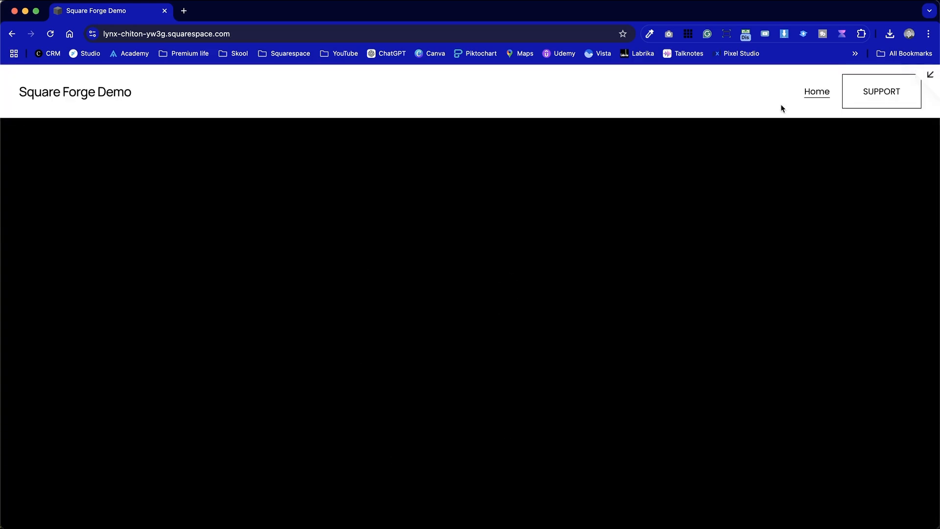
click(931, 75)
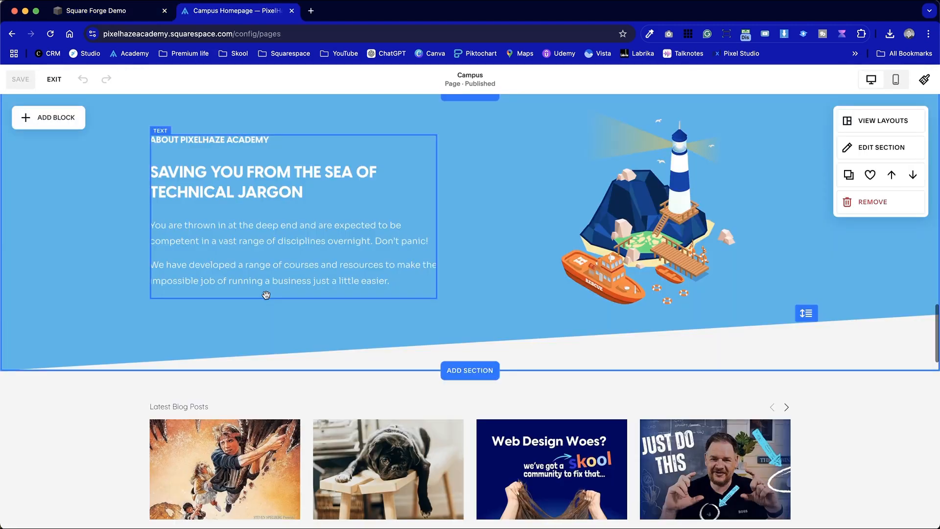
On the Campus page, add a blank section below the About Pixelhaze Academy section and insert a Menu block in it
click(463, 372)
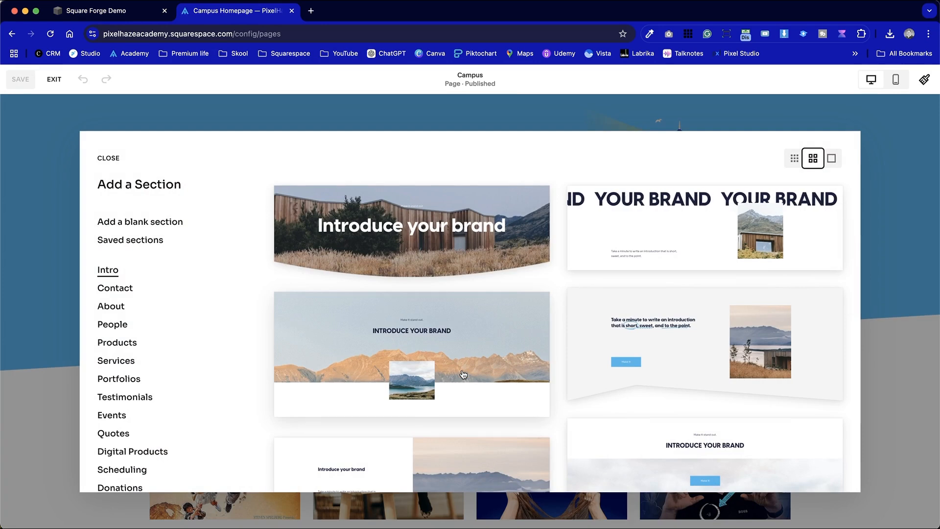
click(155, 221)
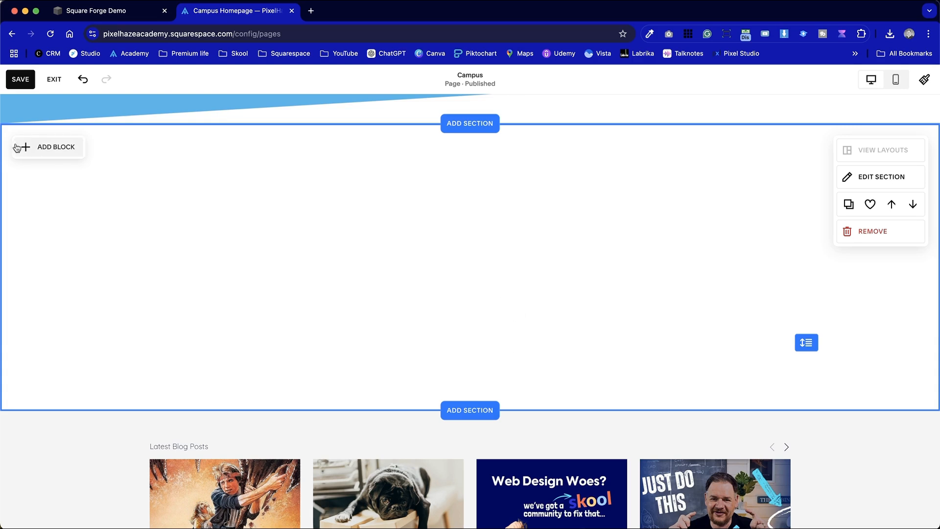
click(35, 152)
scroll(84, 345, down, 4)
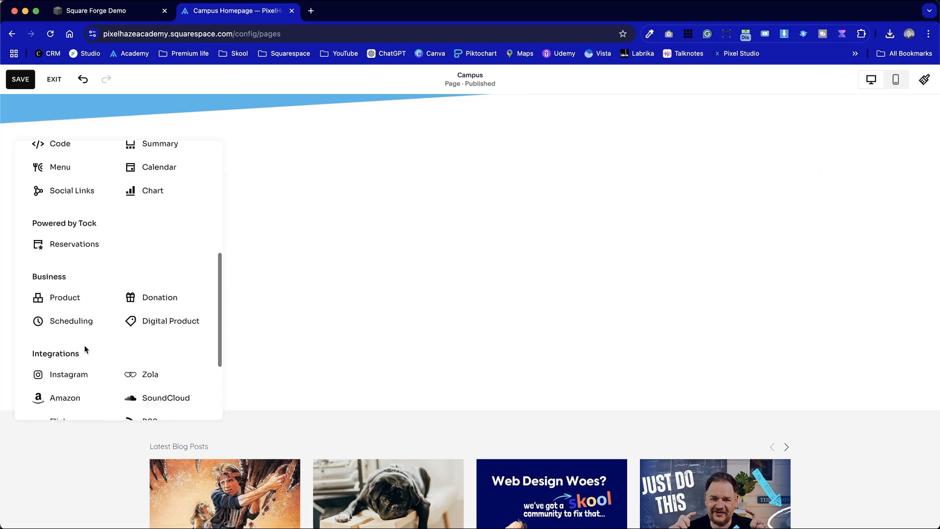
scroll(57, 265, up, 5)
scroll(55, 291, up, 2)
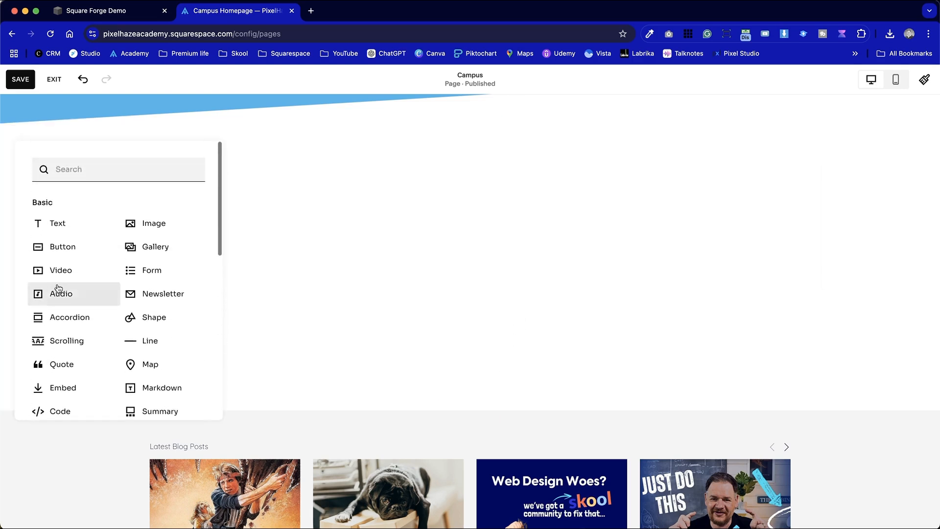
scroll(98, 367, down, 3)
click(93, 349)
Stretch the Campus page's Menu block to the full content width and shorten it to end just below the Pasta items
drag(466, 459, 862, 425)
scroll(864, 426, down, 5)
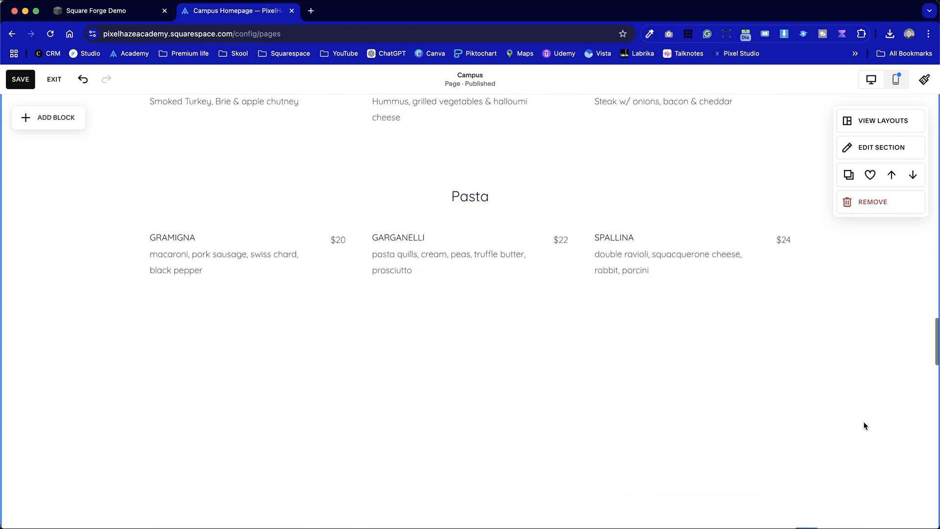
scroll(865, 426, down, 1)
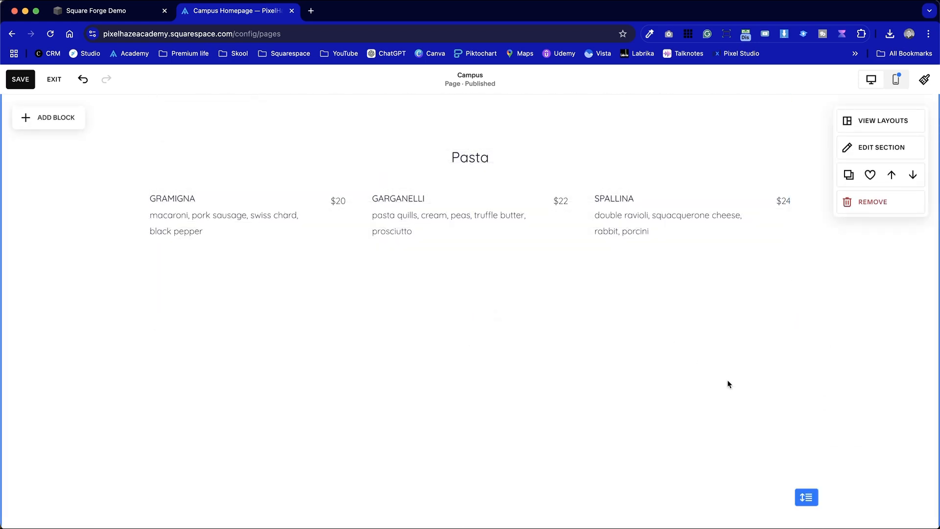
drag(797, 504, 787, 283)
scroll(787, 284, up, 2)
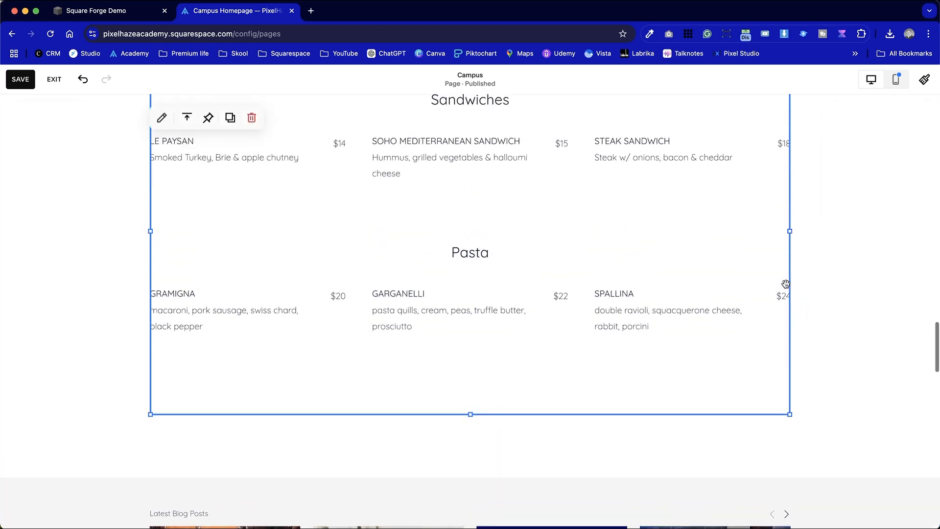
Return to the Square Forge Demo site and bring the Menu block's content editor over the middle of the block
click(116, 14)
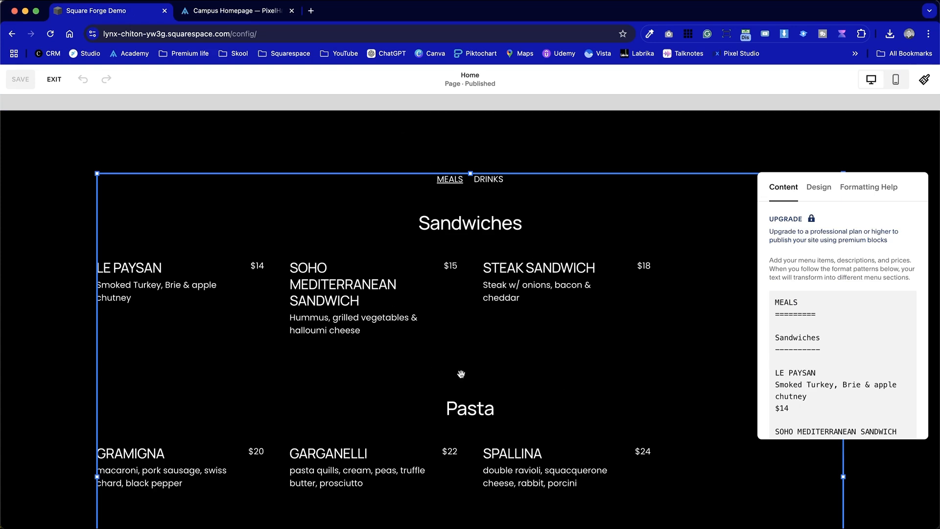
drag(910, 194, 614, 131)
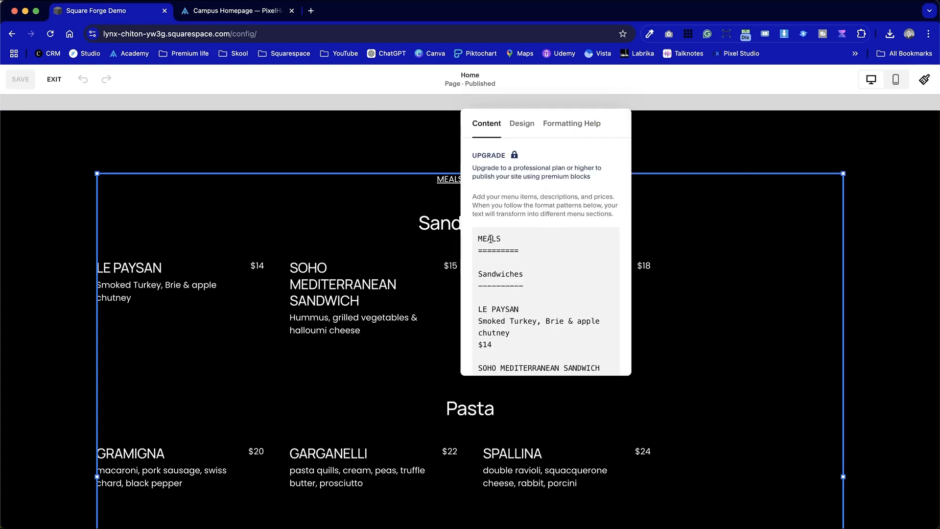
Examine how the menu text formats the MEALS heading, the Sandwiches subheading and the LE PAYSAN item title
drag(523, 250, 478, 233)
click(531, 257)
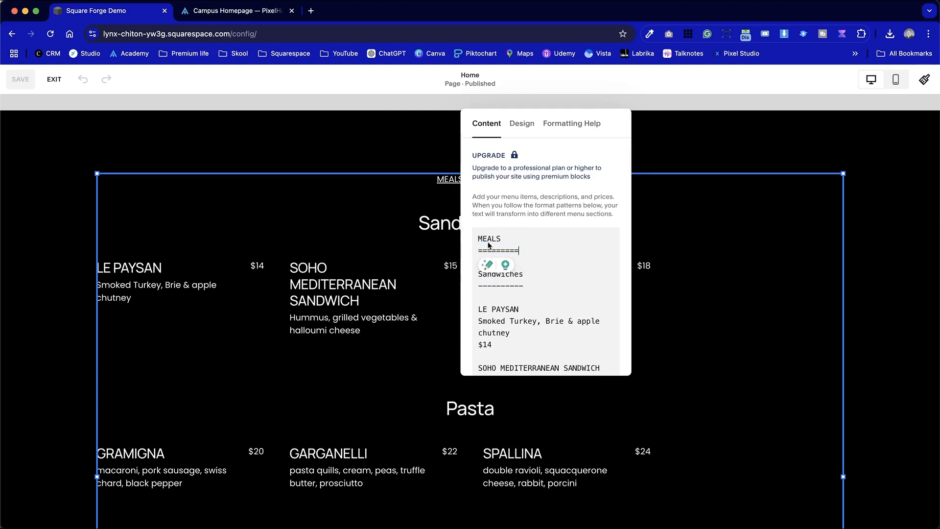
click(550, 291)
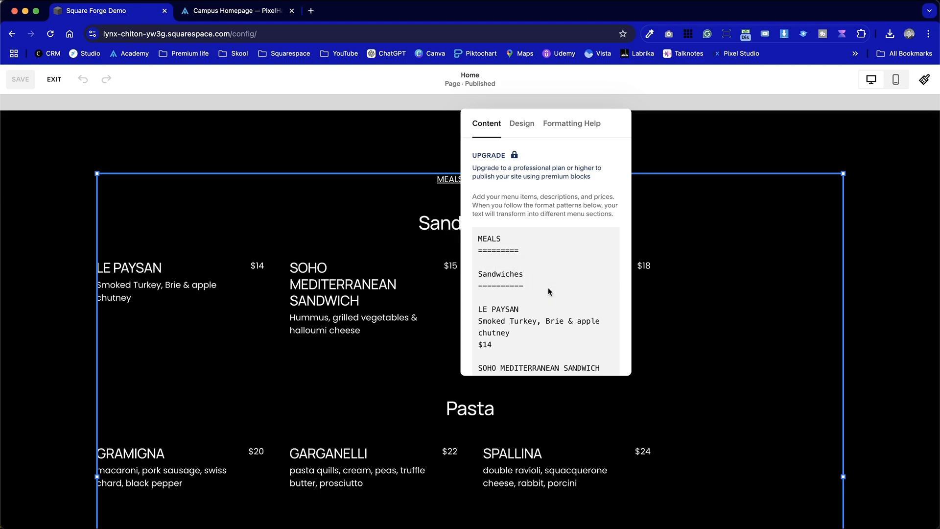
key(Up)
scroll(540, 321, down, 5)
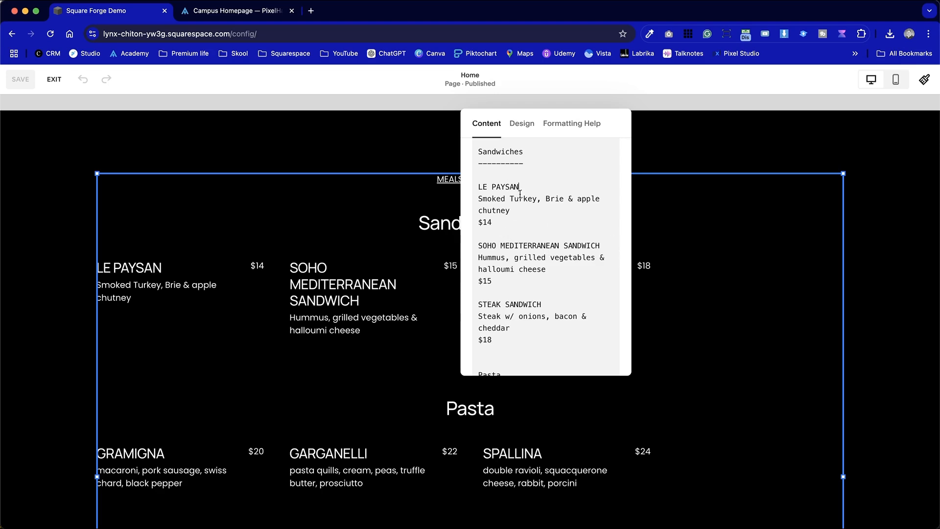
drag(519, 192, 480, 186)
click(535, 186)
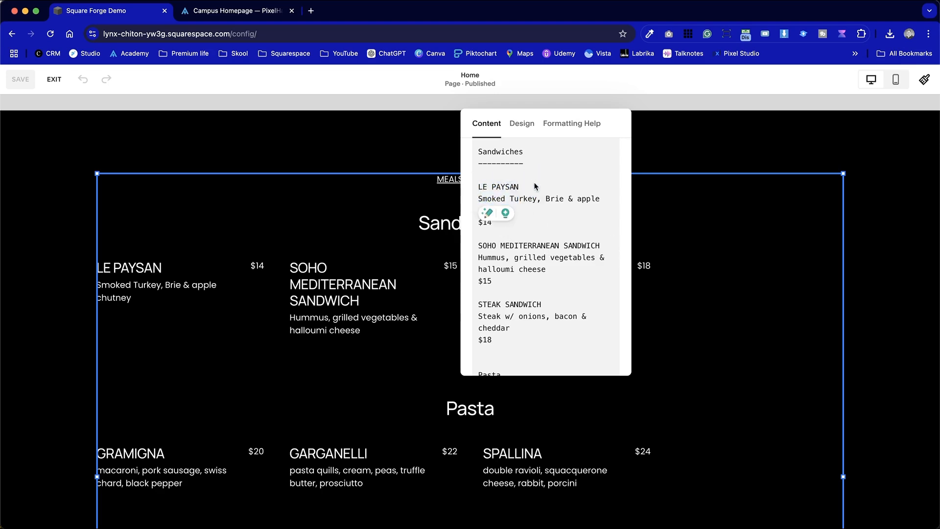
Remove and restore the line break between the LE PAYSAN title and its description to test the menu formatting
click(491, 199)
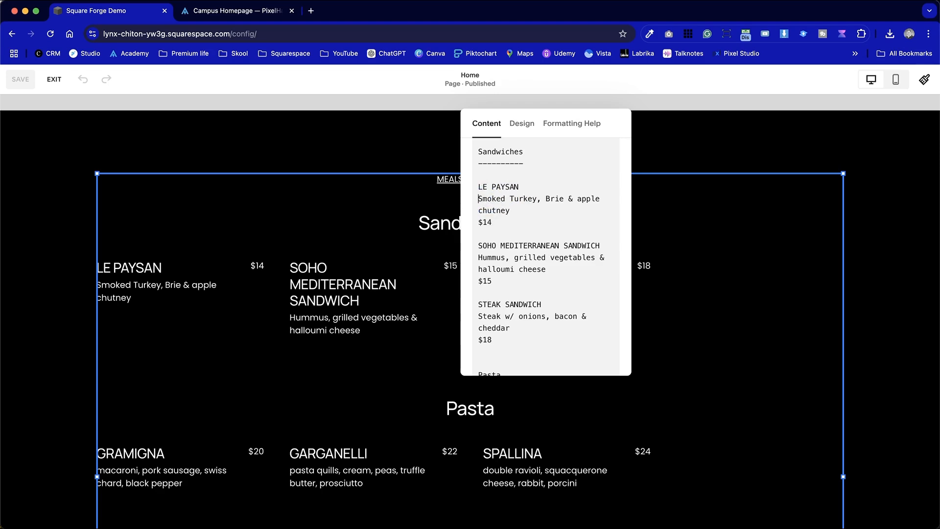
key(BackSpace)
key(Return)
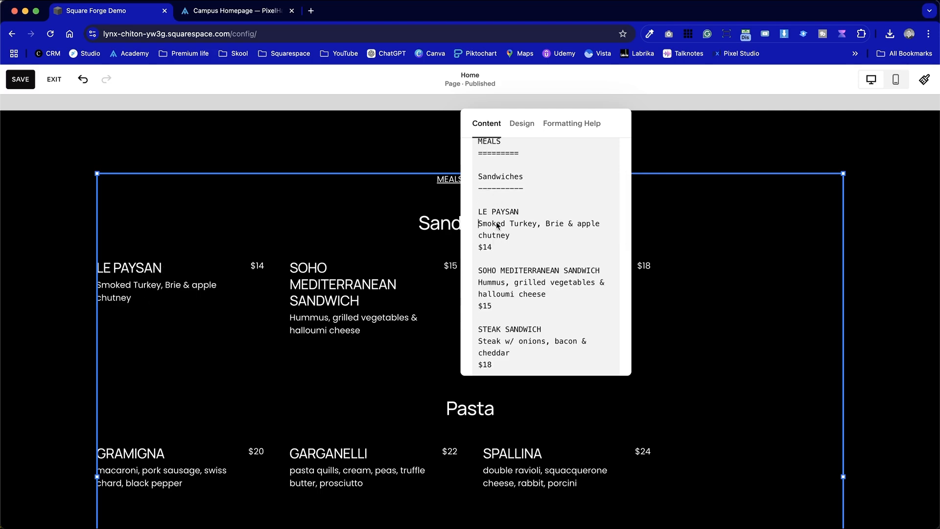
key(BackSpace)
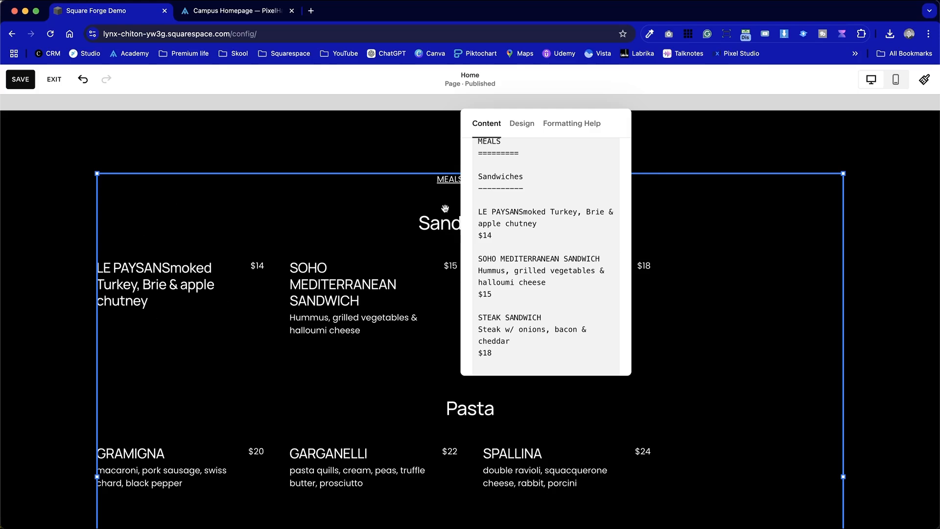
key(Return)
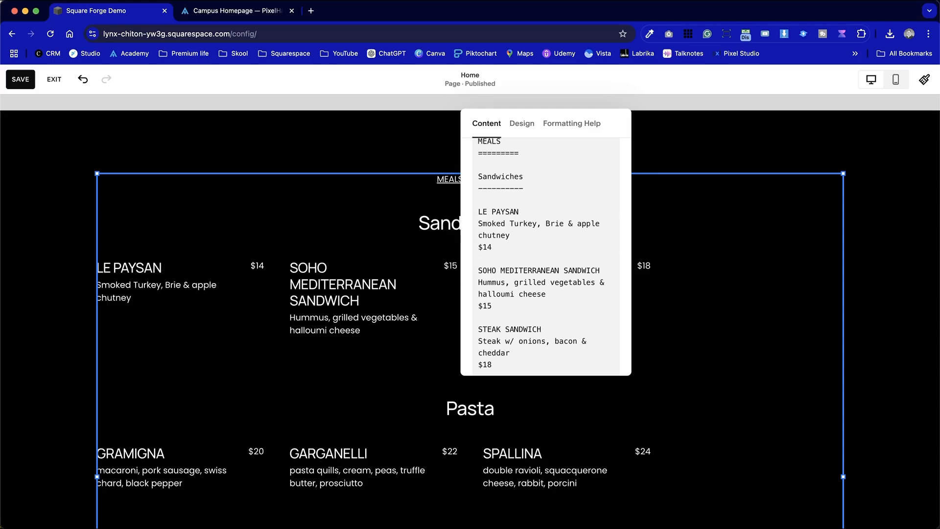
key(BackSpace)
key(Return)
Join the $14 price to the LE PAYSAN description line, and put the price back on its own line
click(482, 250)
key(BackSpace)
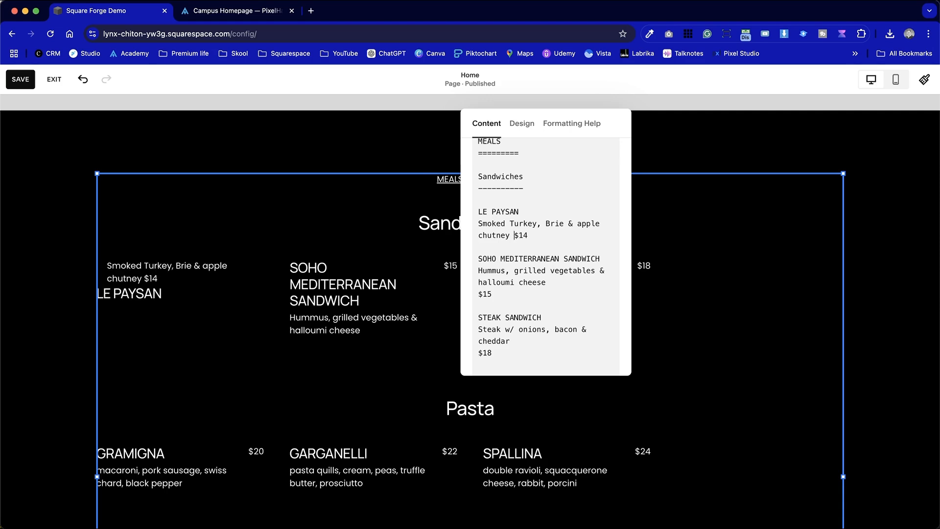
key(BackSpace)
key(Return)
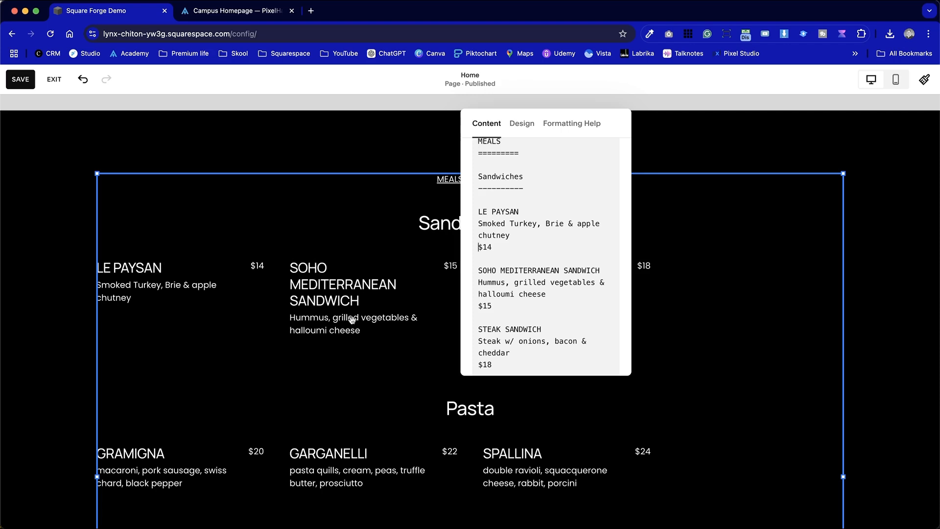
Compare the dashed underline beneath the Sandwiches and Pasta headings with the equals-sign underline beneath MEALS in the menu text
scroll(509, 252, down, 5)
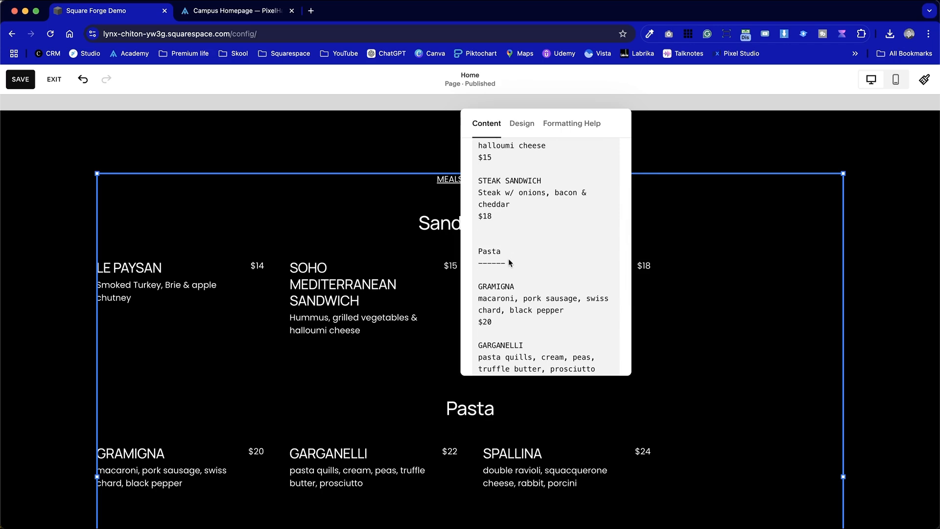
scroll(516, 263, up, 6)
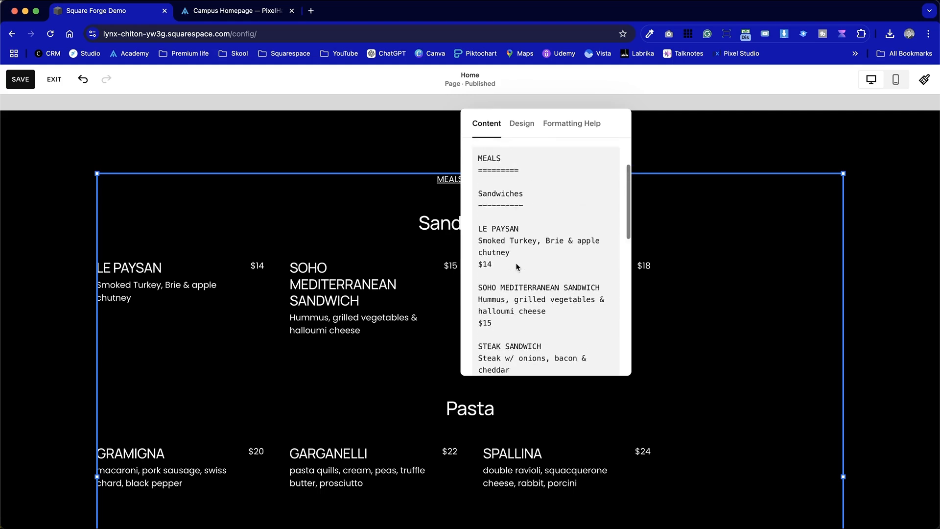
drag(521, 244, 478, 250)
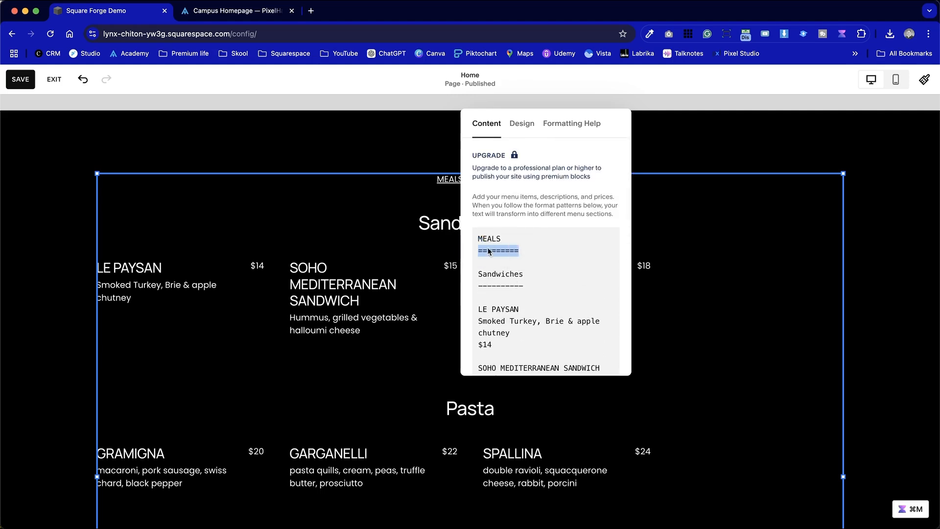
Move the content editor clear of the block's headings and examine the DRINKS page, Wine section and wine price lines in the menu text
drag(581, 114, 728, 111)
scroll(698, 252, down, 10)
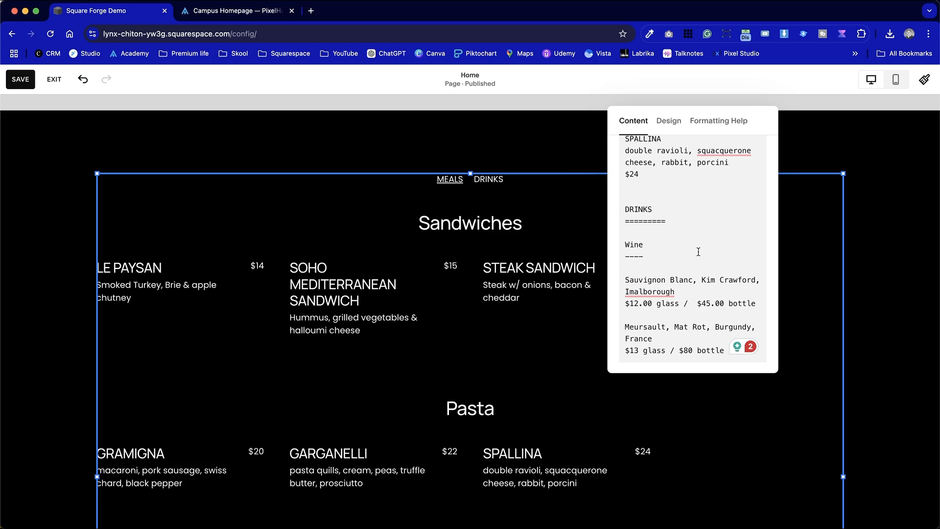
scroll(519, 340, down, 2)
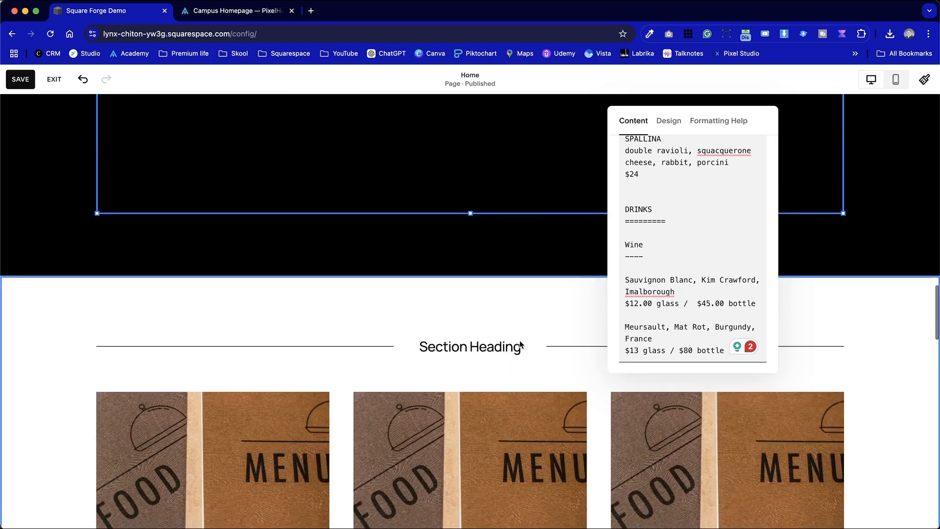
scroll(519, 339, up, 3)
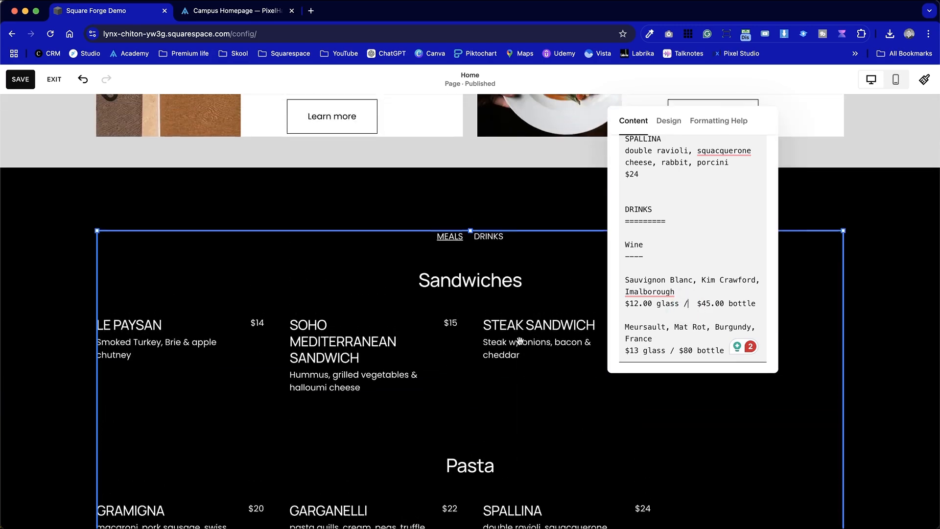
scroll(519, 340, down, 3)
scroll(520, 341, down, 3)
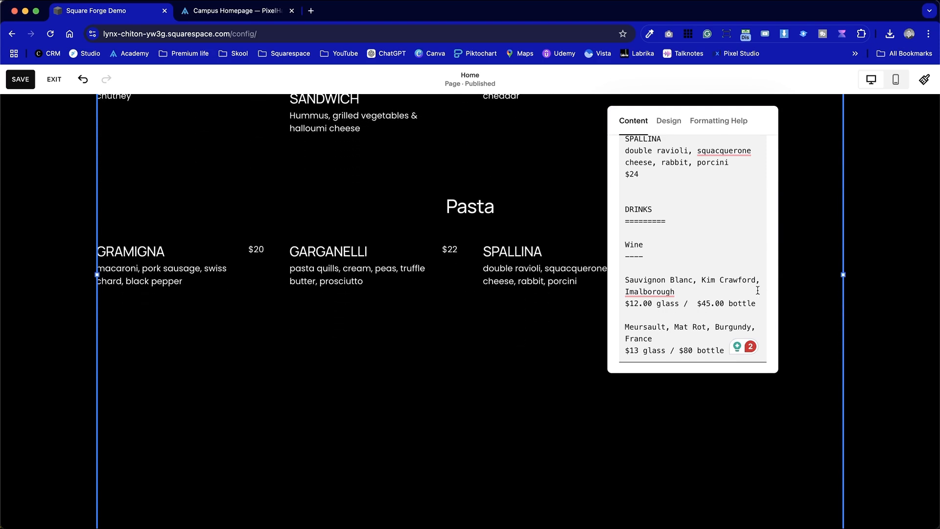
click(699, 306)
Switch to the Campus Homepage site, save the Campus page with its Menu block and open the page in full-size preview
click(235, 15)
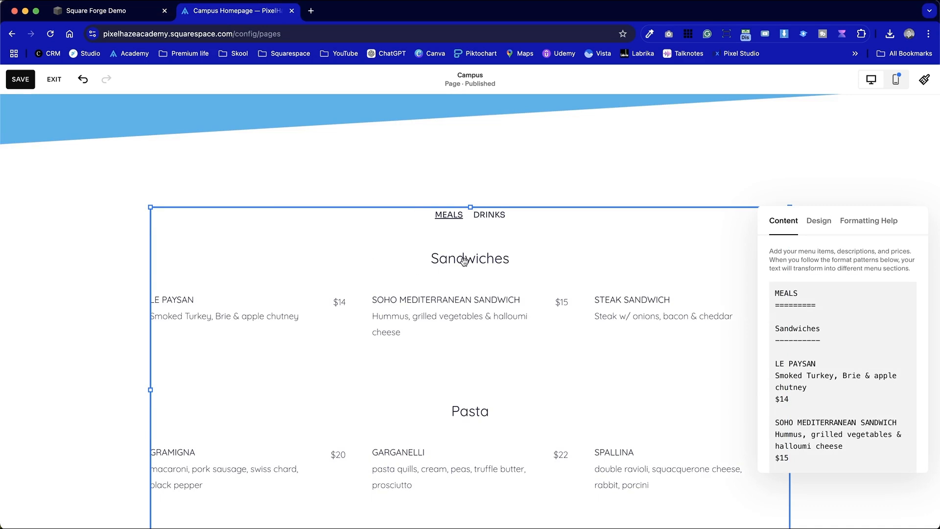
click(295, 187)
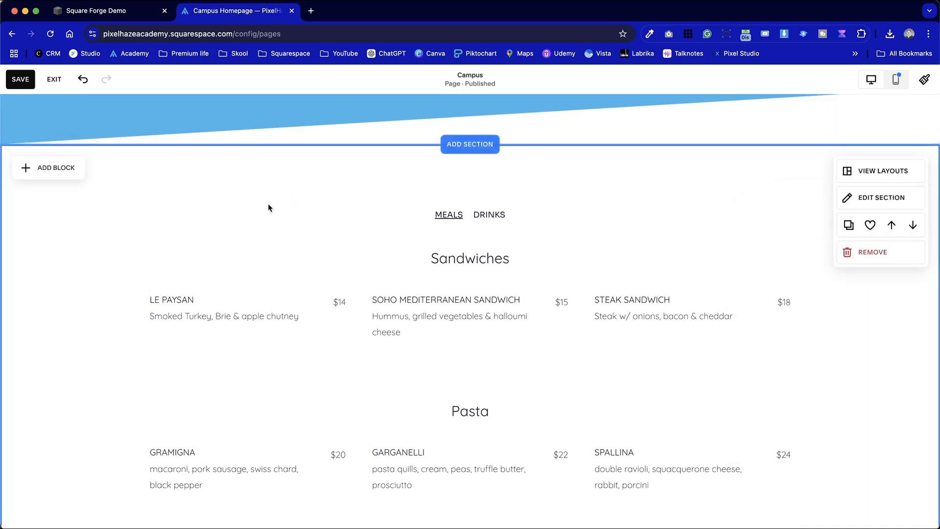
click(21, 79)
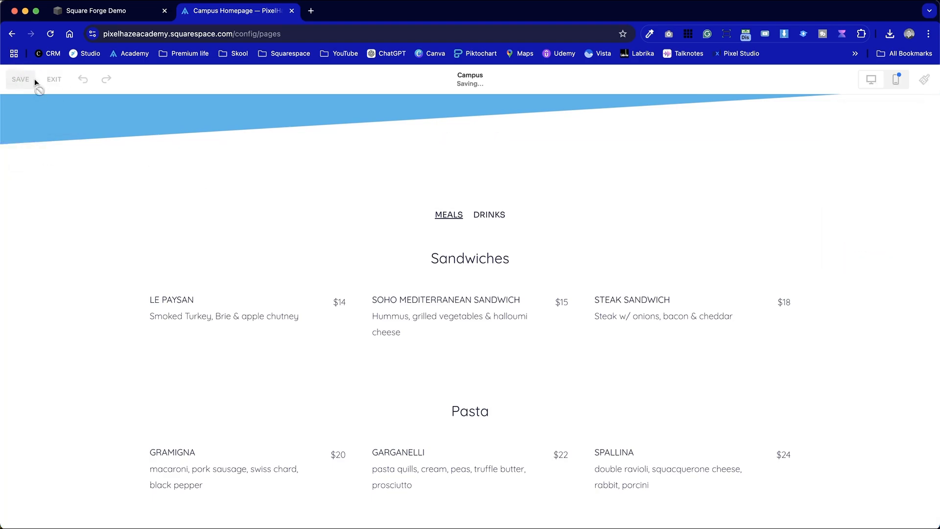
click(54, 83)
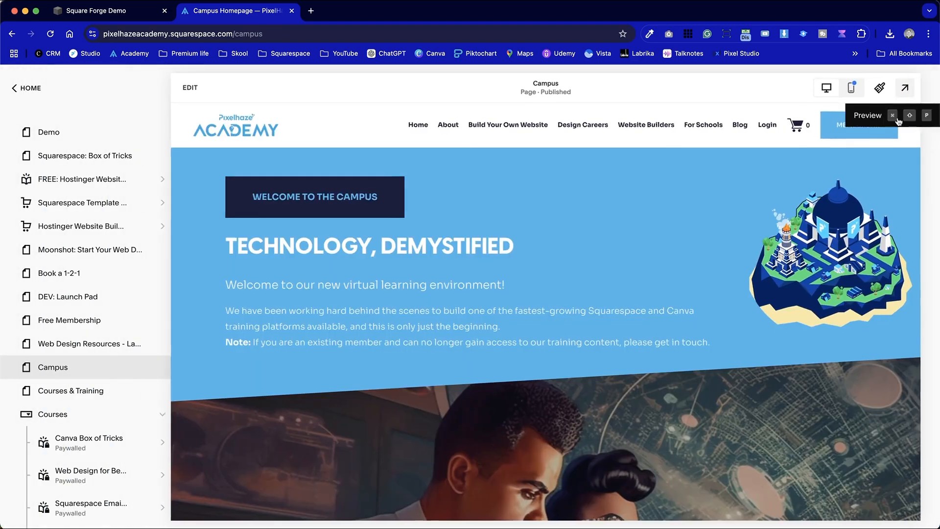
click(904, 89)
Check the Menu block on the previewed page by viewing the DRINKS page with its wine prices and returning to MEALS
scroll(644, 371, down, 15)
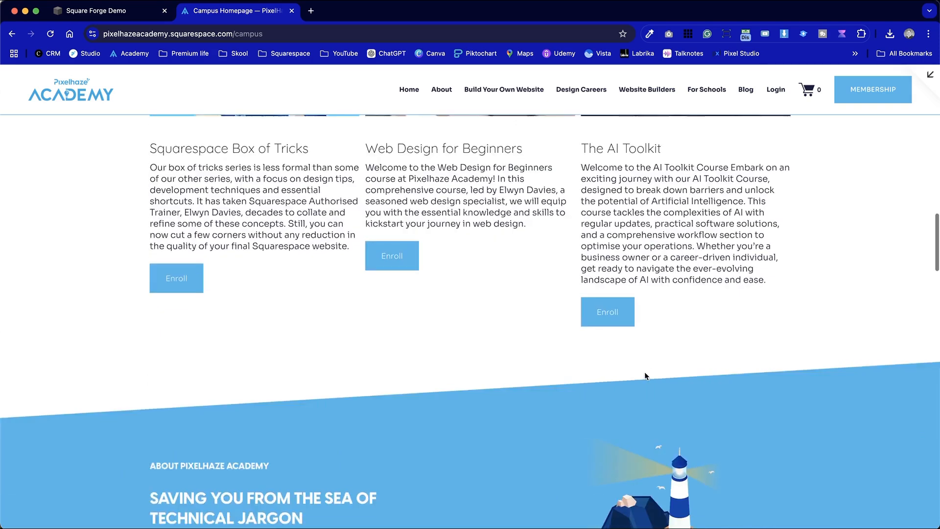
scroll(644, 372, up, 3)
click(490, 227)
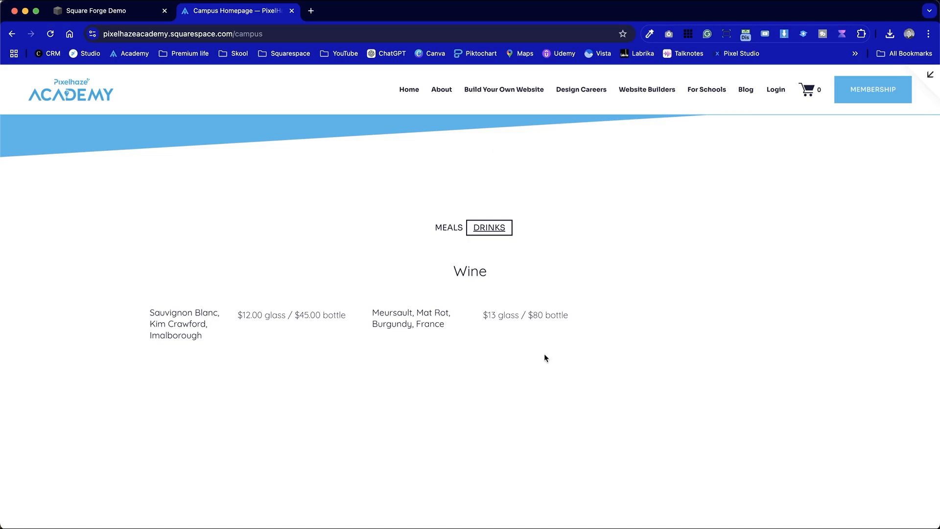
click(502, 314)
drag(481, 315, 576, 322)
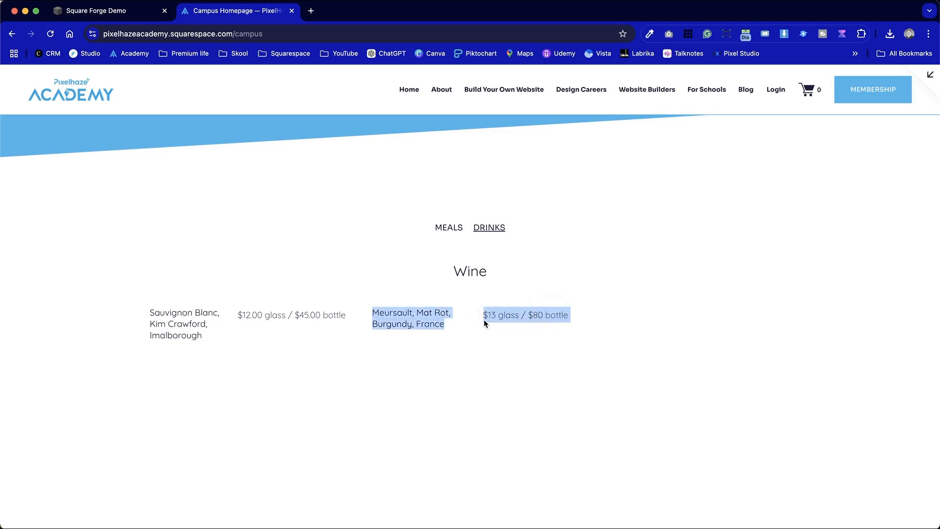
click(491, 315)
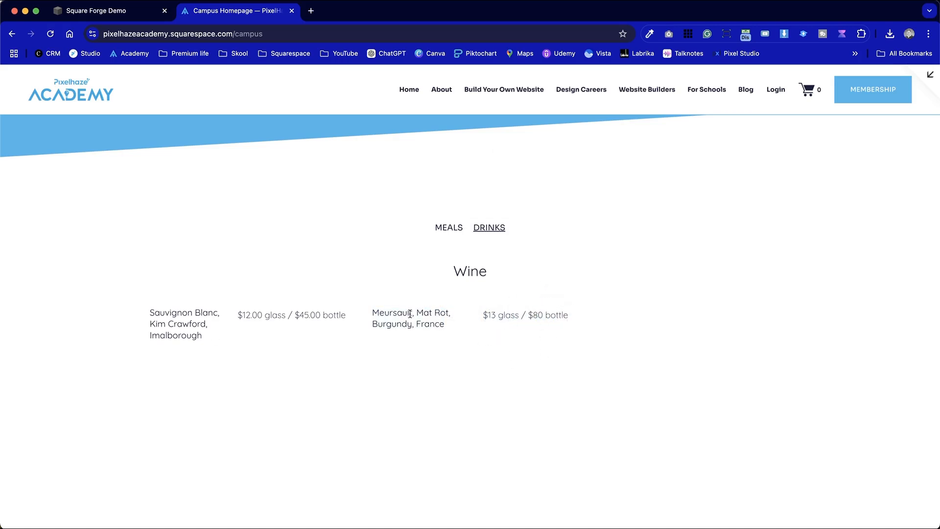
drag(236, 328, 360, 316)
click(443, 227)
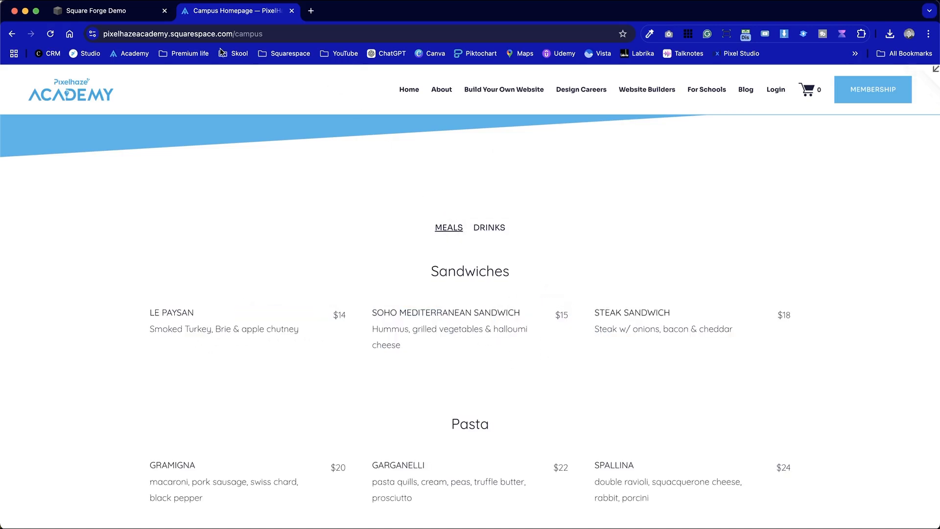
Return to the Square Forge Demo site, review the start of the menu text and close the Menu block's content editor
click(136, 12)
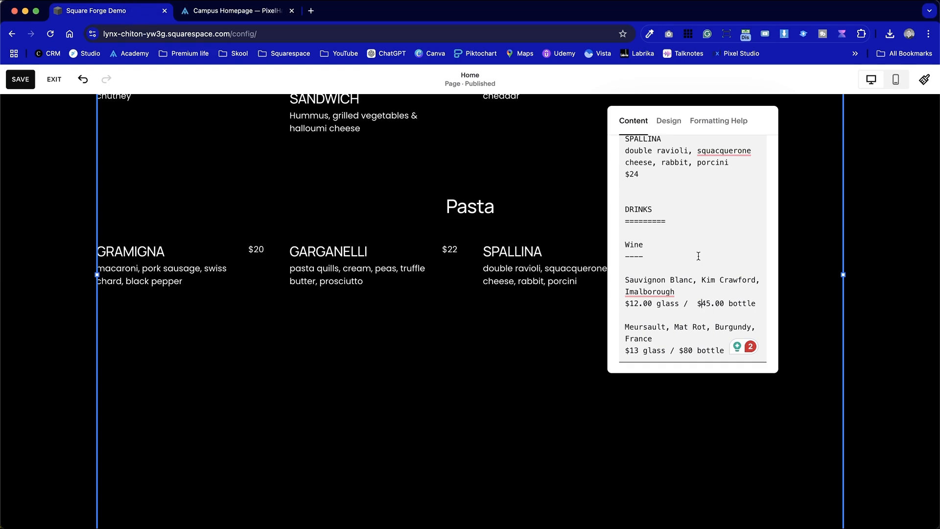
scroll(698, 256, up, 10)
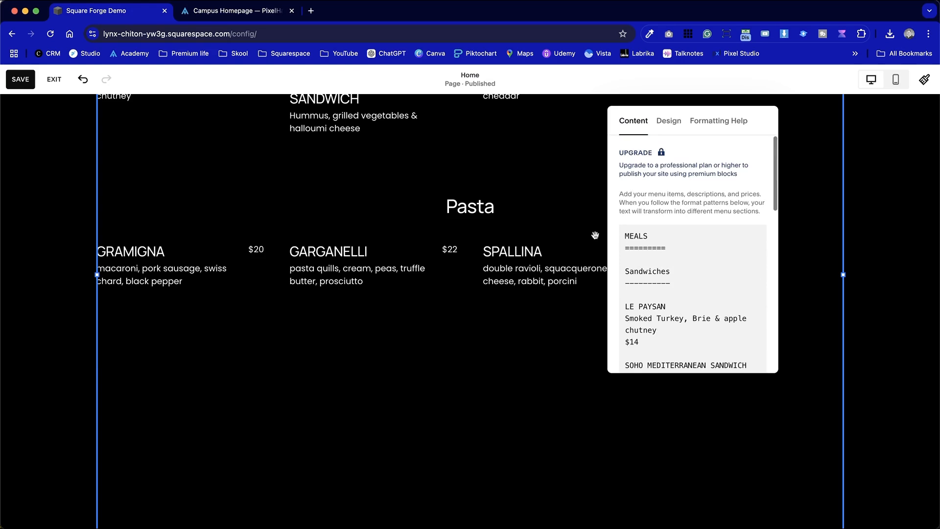
click(892, 346)
scroll(892, 348, up, 5)
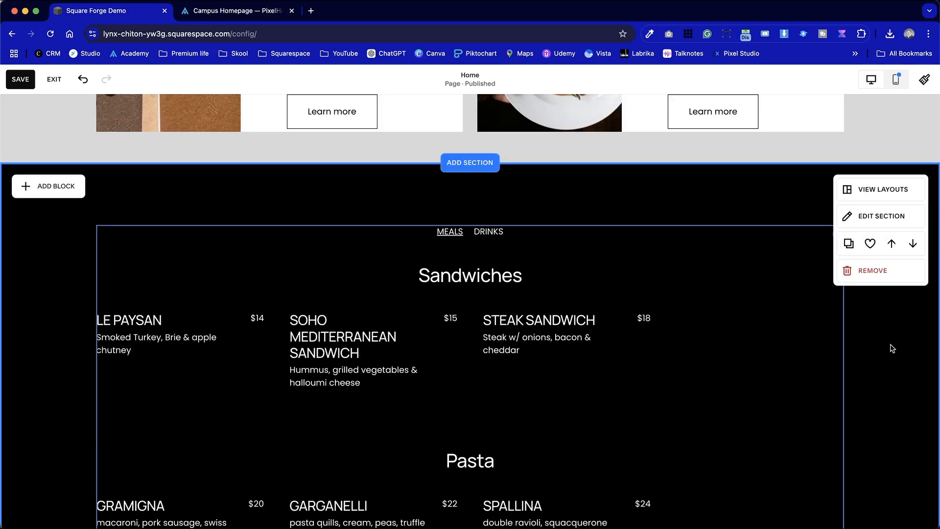
Open chatgpt.com in a new browser tab
click(311, 12)
text(chatgpt.com)
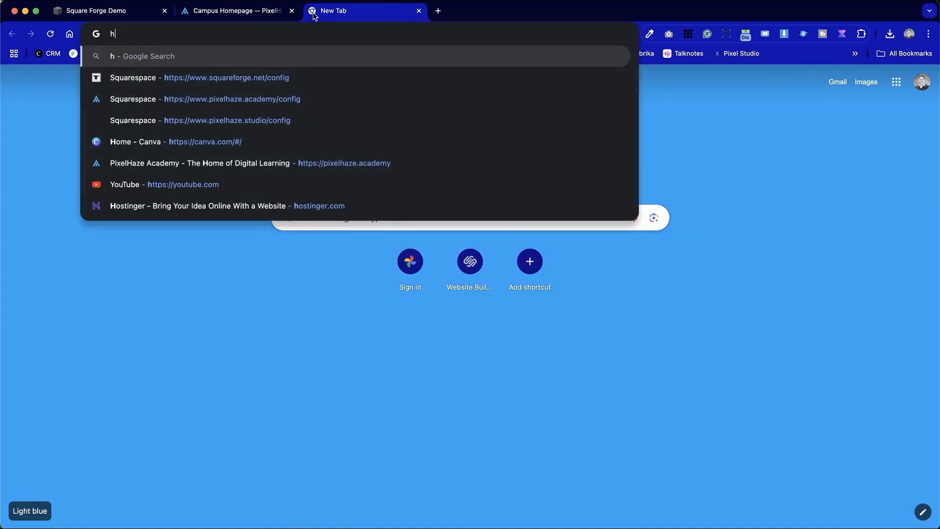
key(Return)
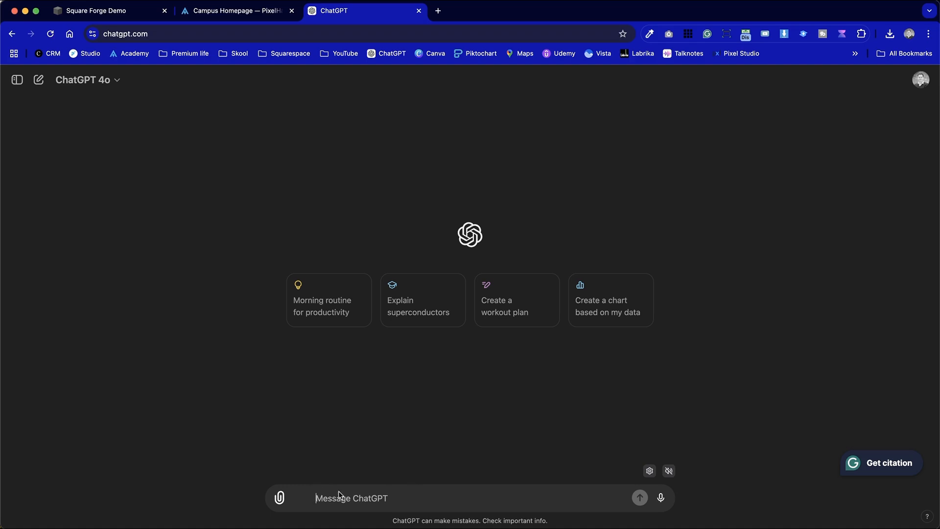
Attach Strand - Main Menu.pdf from the Documents folder on the computer to the ChatGPT message
click(281, 500)
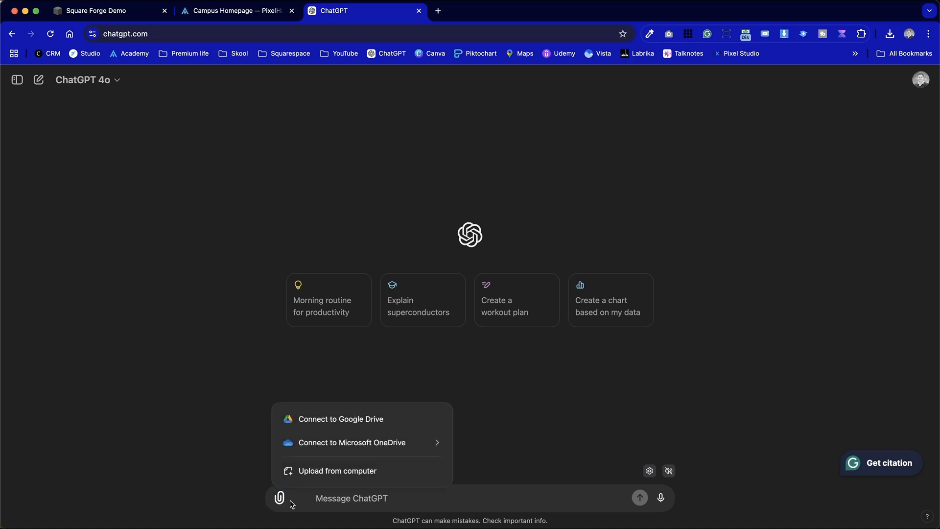
click(380, 471)
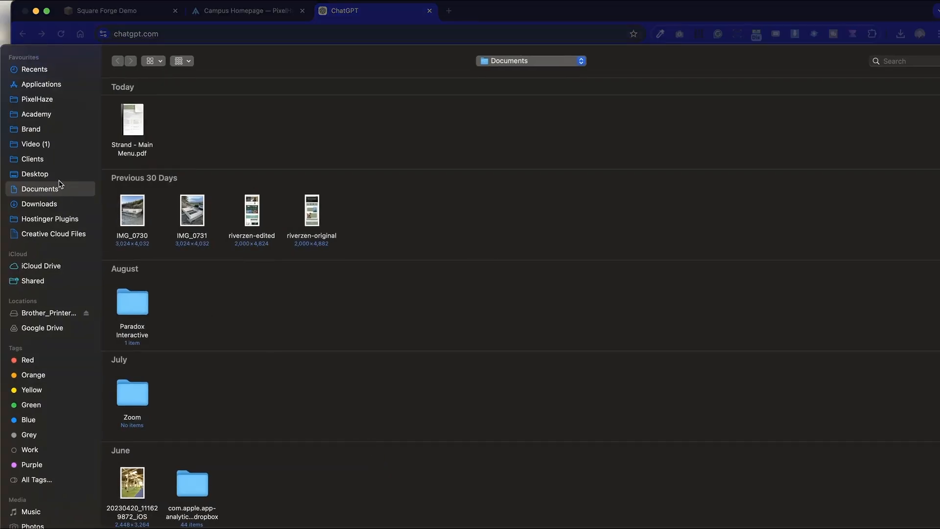
click(131, 122)
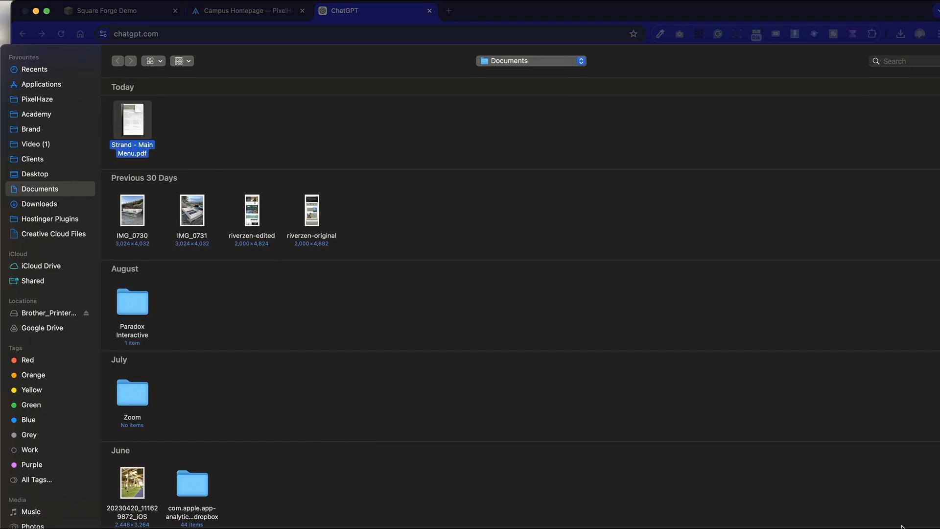
key(Return)
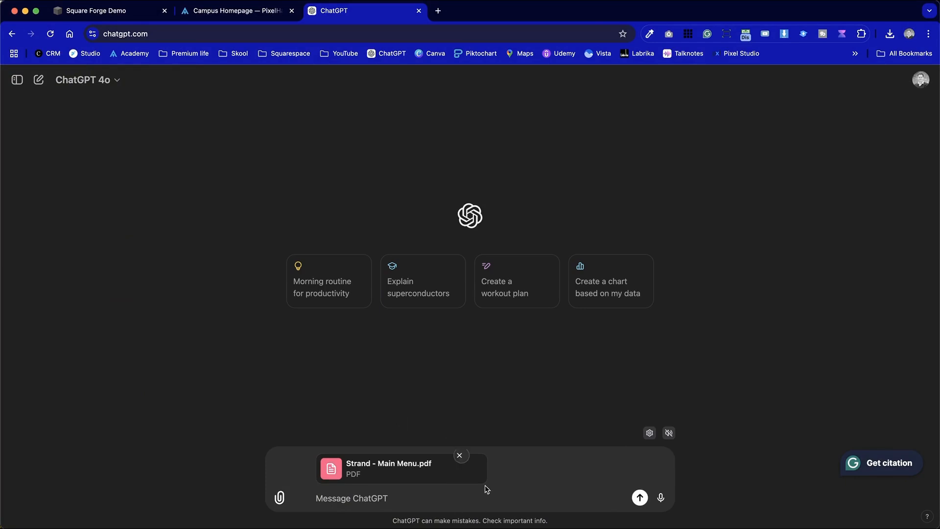
Switch to Finder and open Strand - Main Menu.pdf from the Documents folder
click(420, 469)
key(super+Tab)
double_click(662, 332)
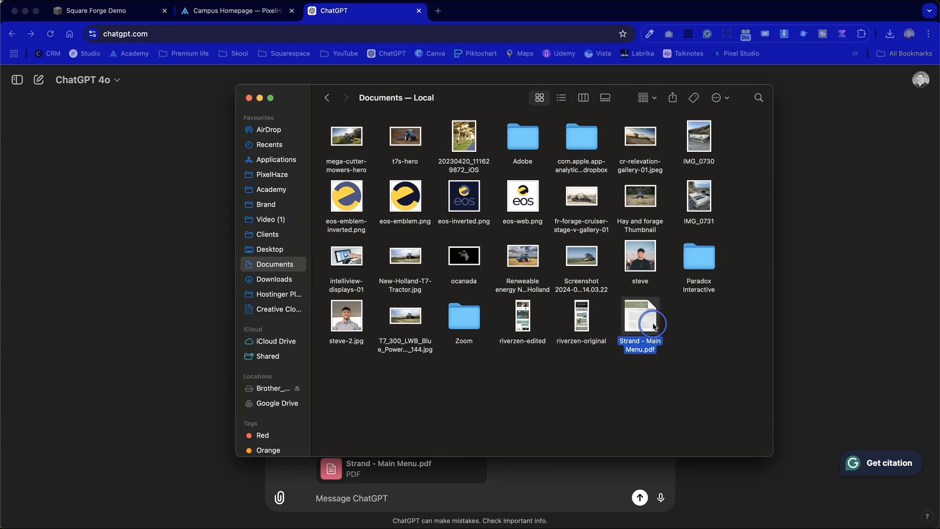
Examine how the All Day Breakfasts and Main Meals sections are laid out in the PDF, and put the PDF window away
scroll(323, 337, down, 3)
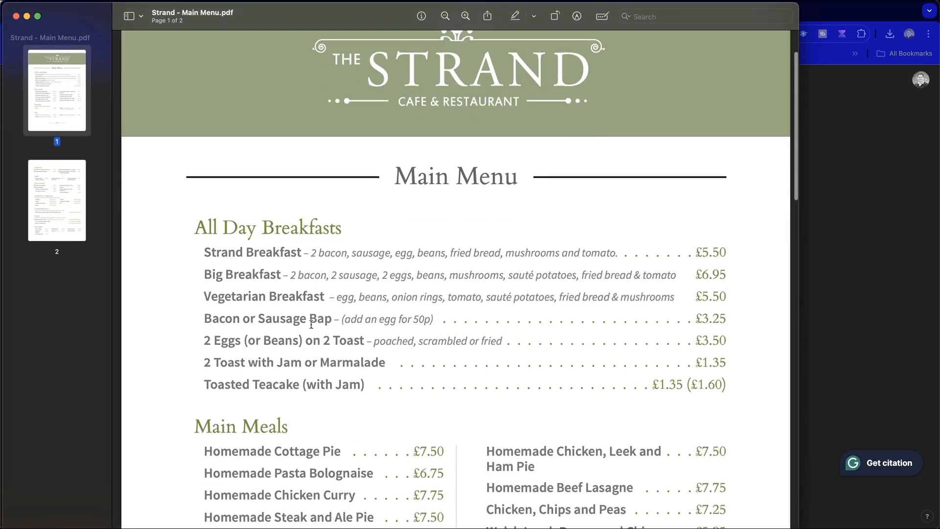
drag(193, 223, 544, 403)
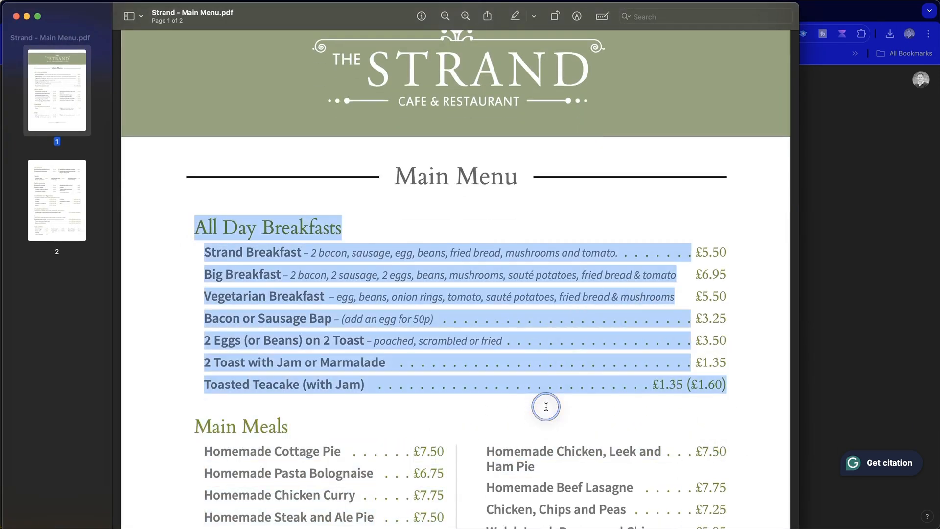
click(170, 155)
scroll(378, 210, down, 3)
drag(407, 197, 188, 147)
click(583, 333)
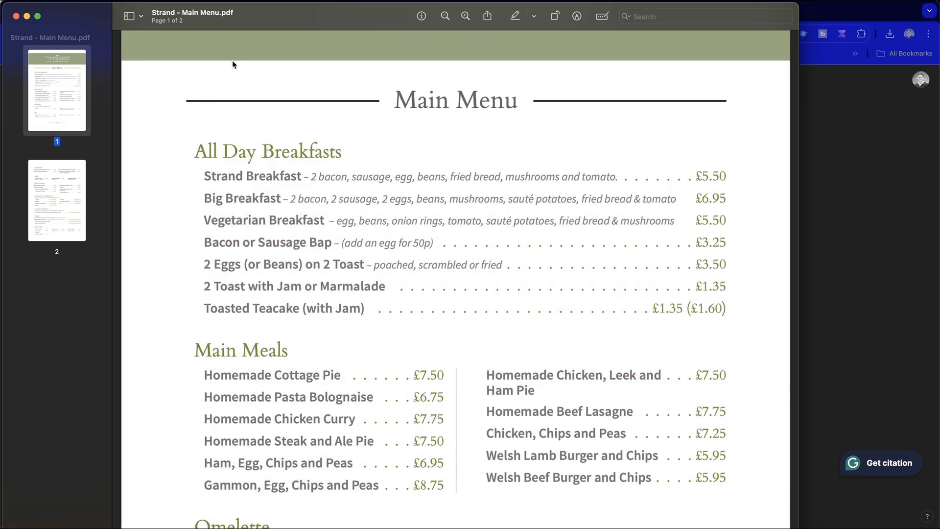
click(27, 16)
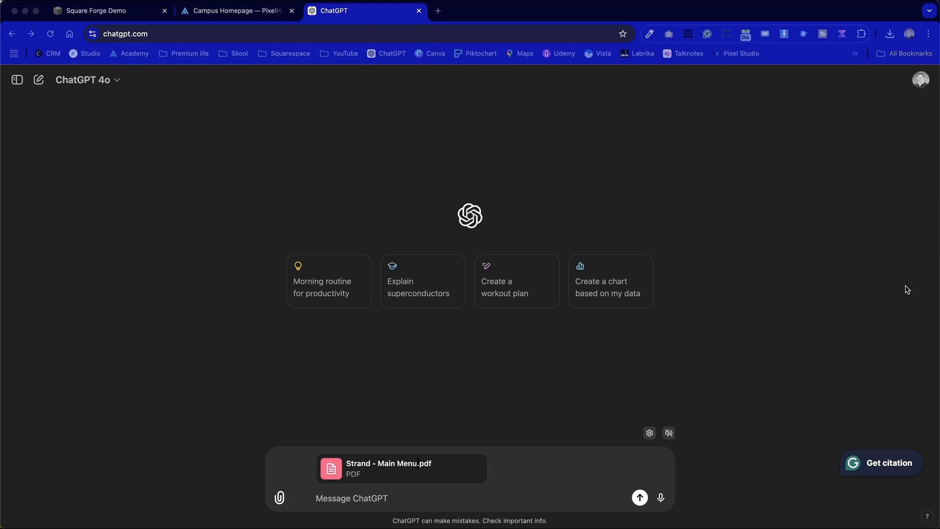
Switch to the Square Forge Demo site, open the Menu block's Formatting Help and move the editor to the middle of the page
click(352, 503)
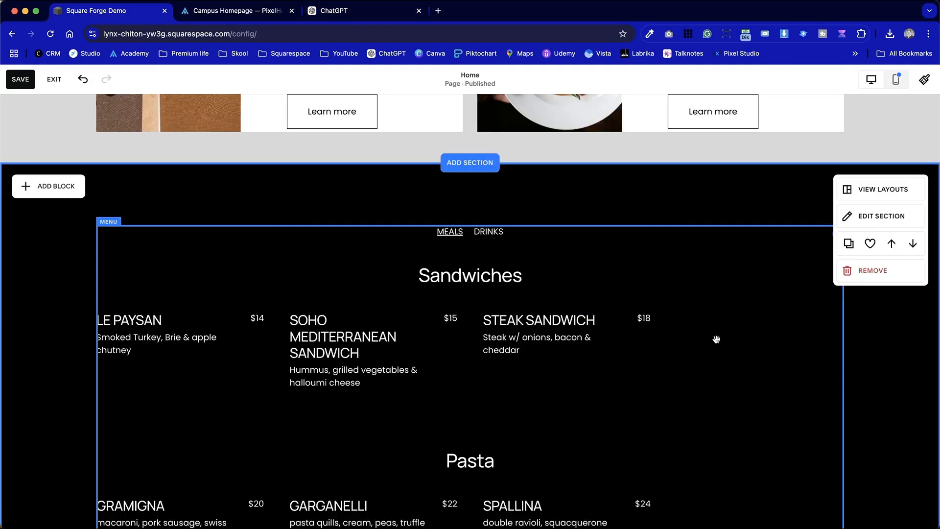
double_click(715, 339)
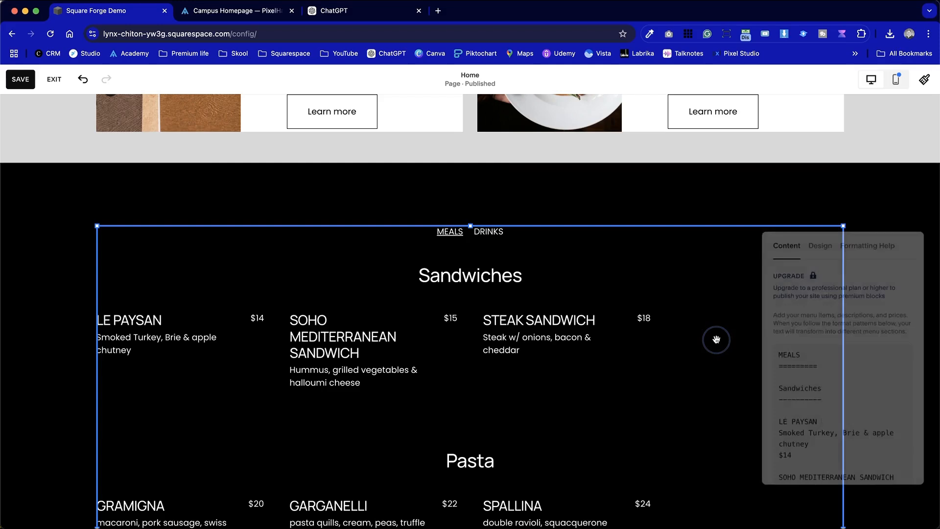
click(869, 239)
drag(914, 238, 549, 145)
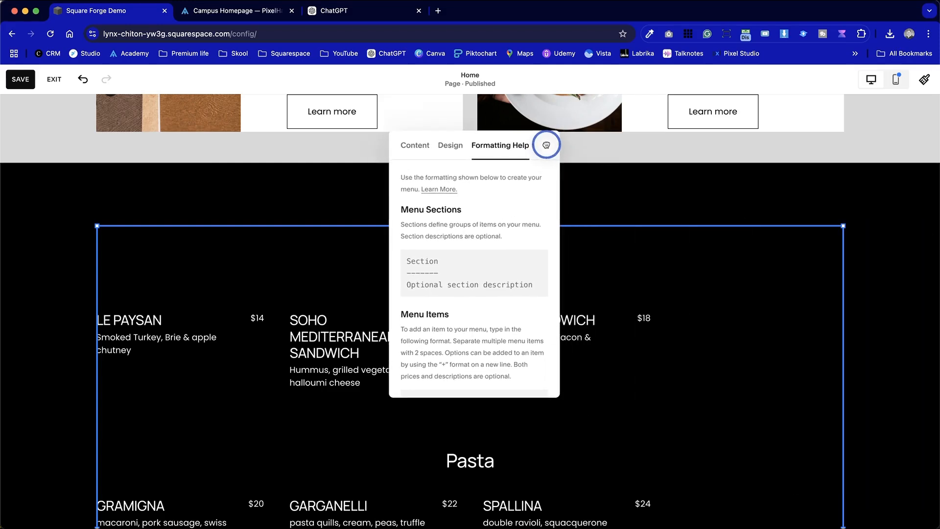
Copy all of the Formatting Help text, from the introduction through the Multiple Menu Pages example, and return to the ChatGPT message
drag(401, 176, 522, 363)
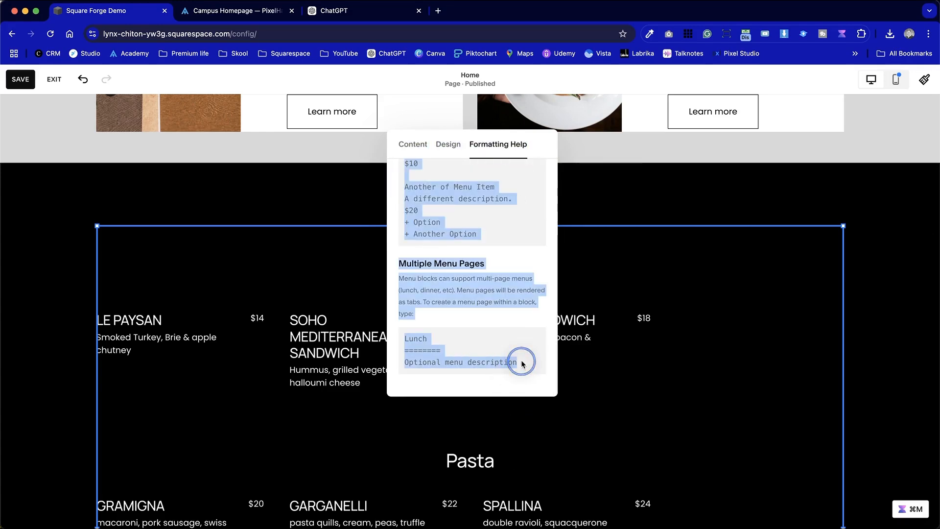
right_click(474, 307)
click(490, 329)
click(337, 15)
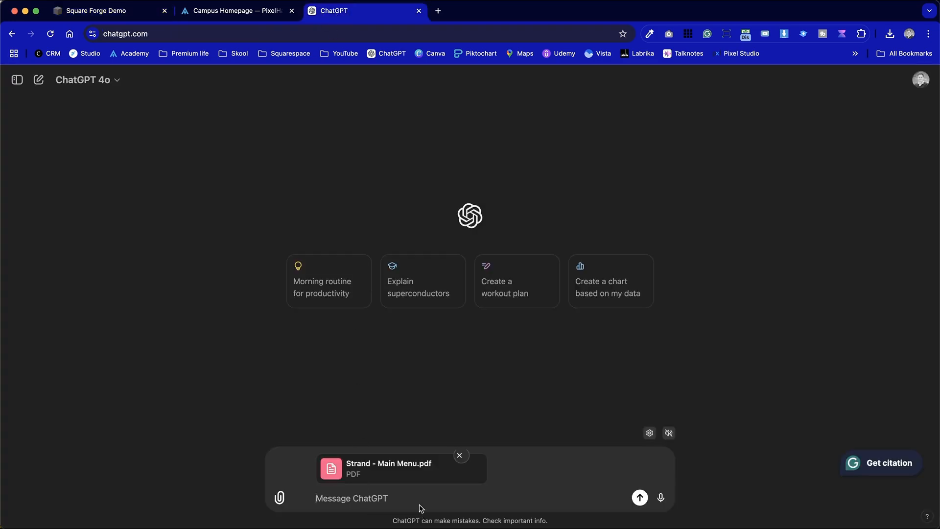
Ask ChatGPT "This PDF needs to be reformatted into the markdown provided:" with the copied Formatting Help text below, and send it with the PDF
text(This PDF needs to be reformatted into the markdown provided)
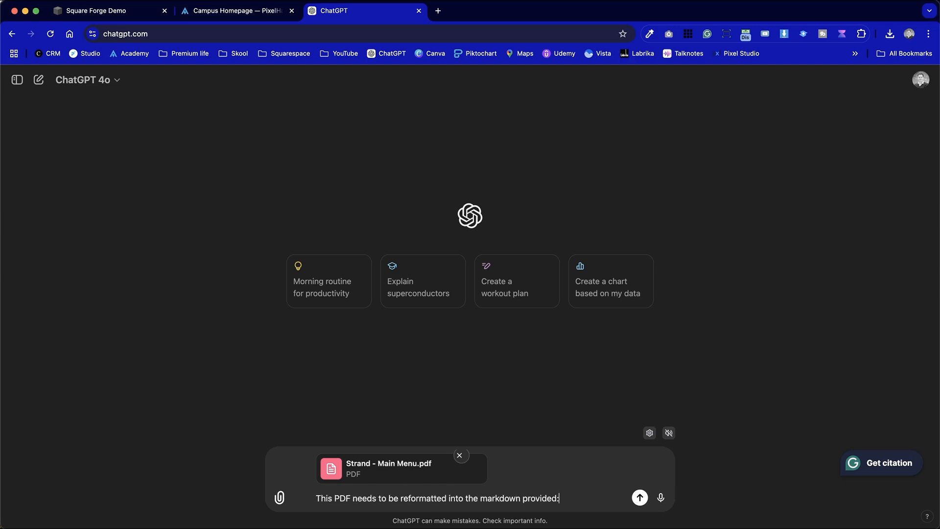
text(:)
key(shift+Return)
key(shift+Return)
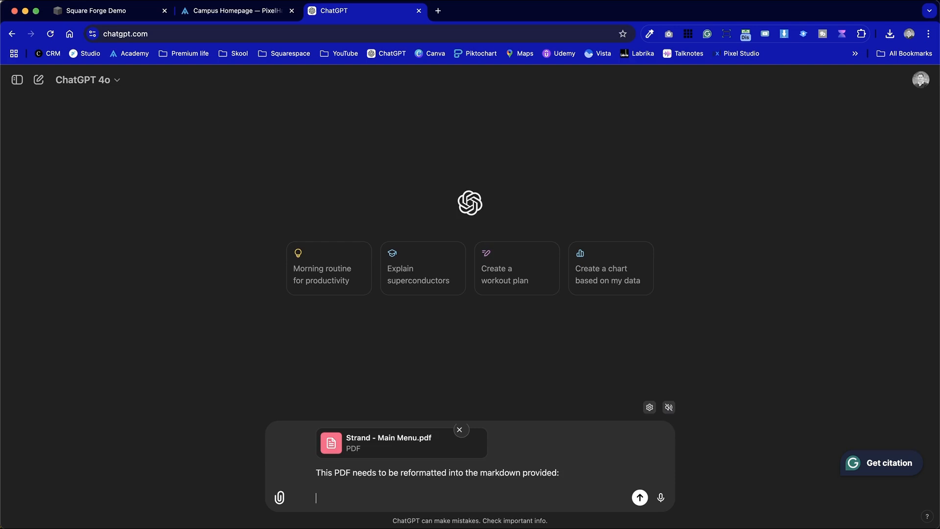
key(super+v)
scroll(413, 450, down, 2)
scroll(413, 451, up, 2)
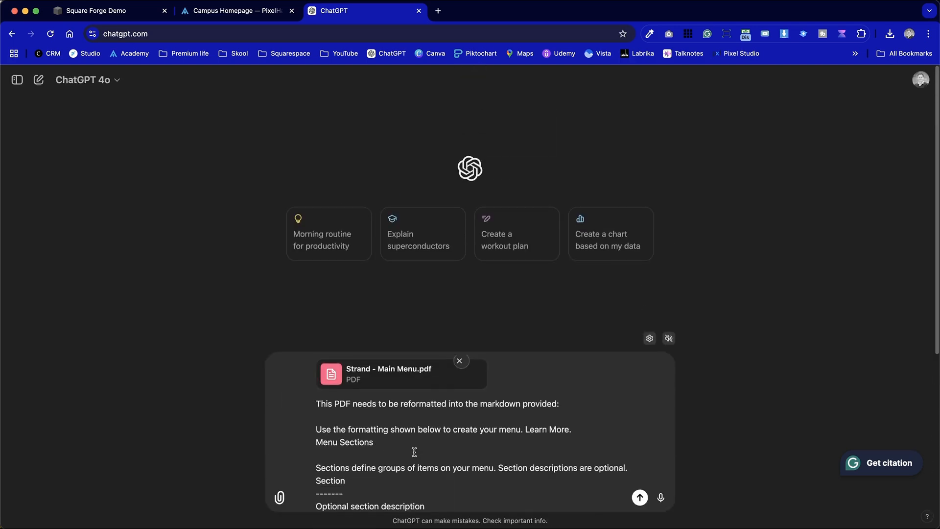
click(639, 498)
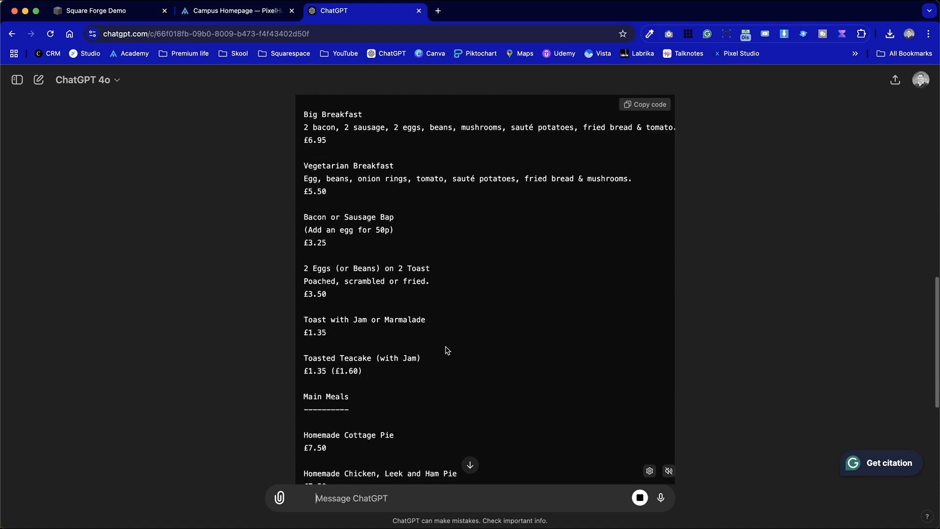
Examine the generated markdown menu from All Day Breakfasts through the side dishes, checking its sections, items and prices
scroll(447, 350, up, 10)
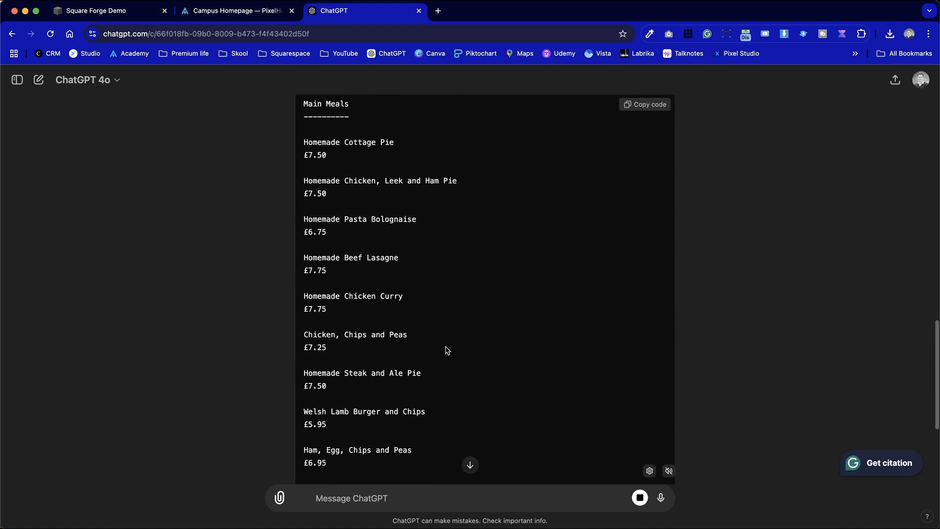
scroll(372, 284, up, 5)
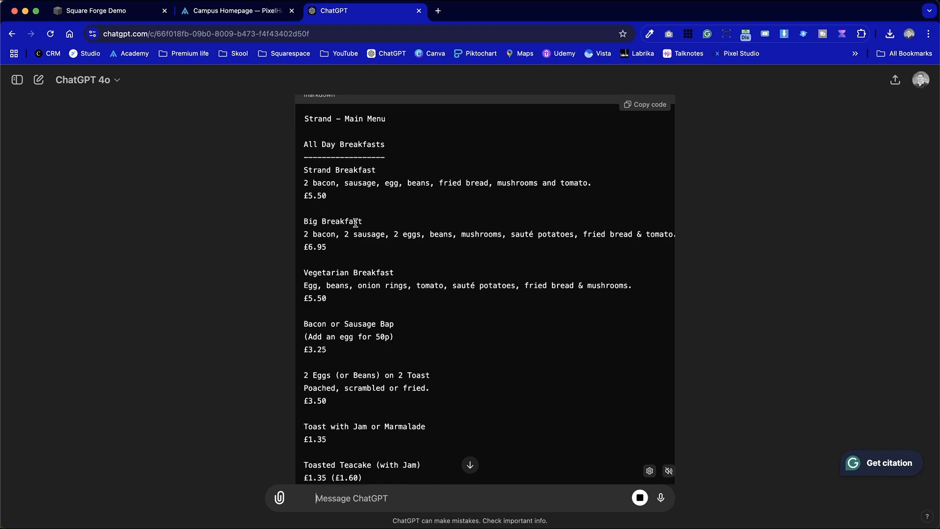
scroll(412, 233, down, 10)
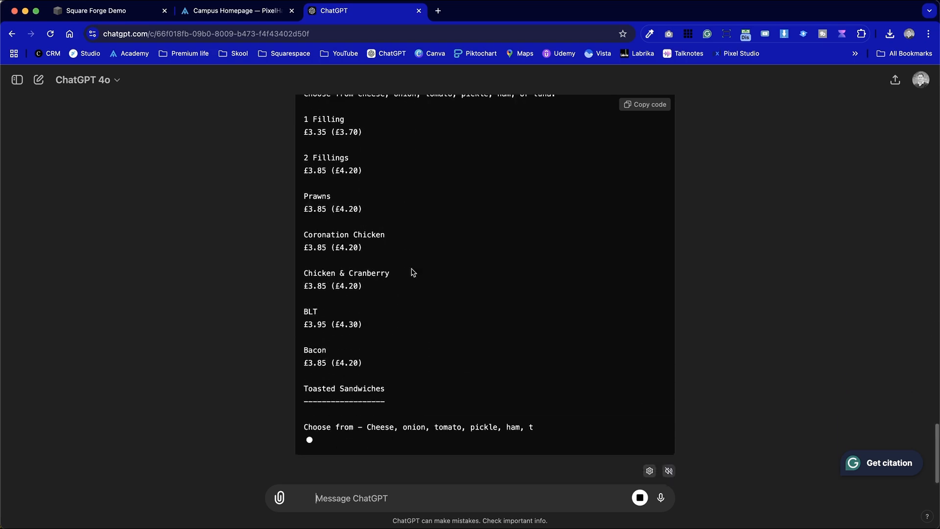
scroll(410, 252, up, 10)
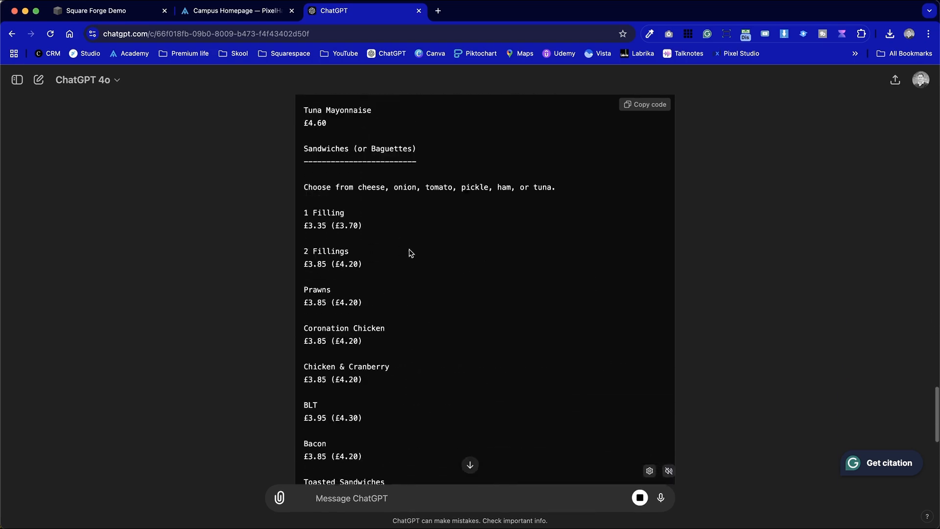
scroll(409, 250, up, 20)
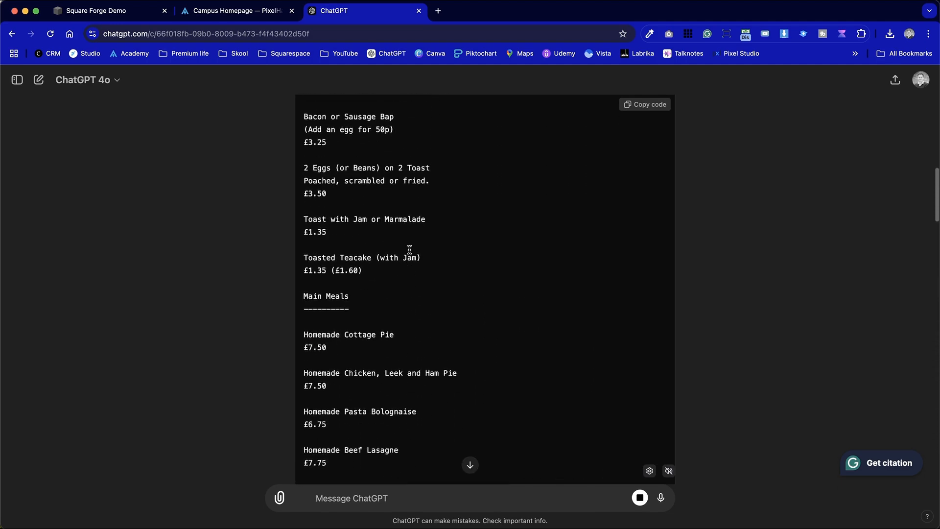
scroll(616, 307, down, 20)
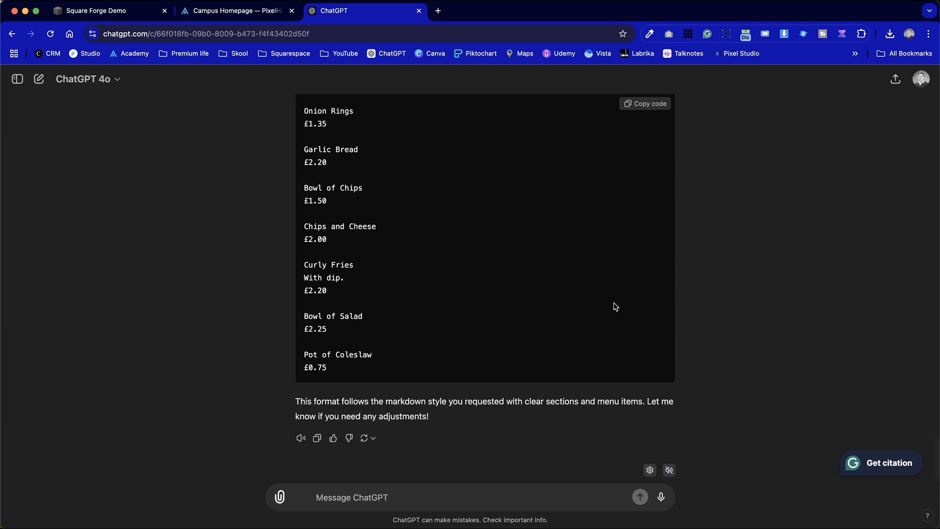
scroll(616, 306, up, 20)
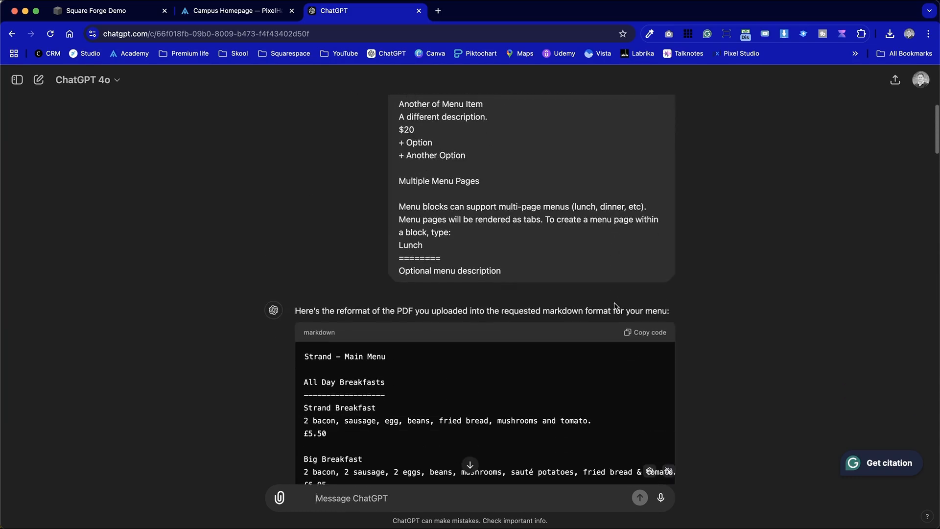
Copy the generated markdown and paste it over the entire sample content of the Menu block on the Square Forge Demo site
click(665, 337)
click(115, 16)
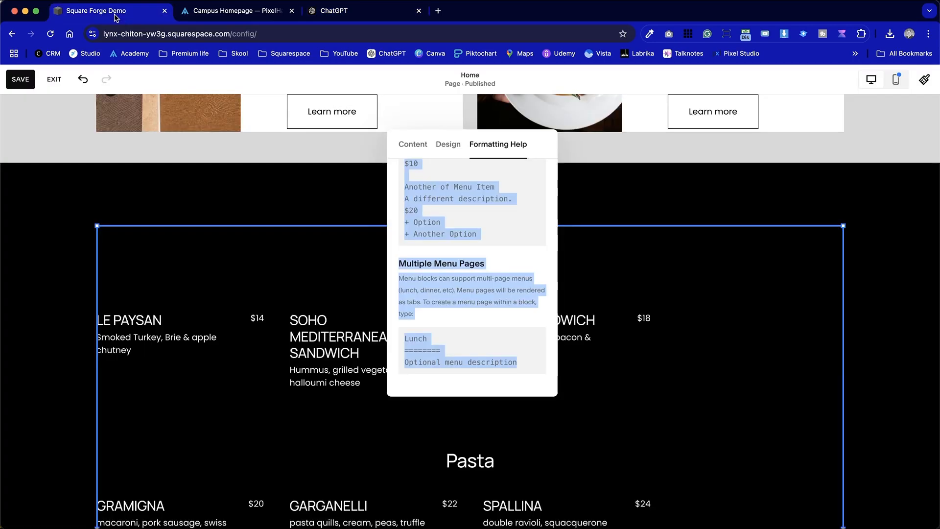
click(413, 144)
key(super+a)
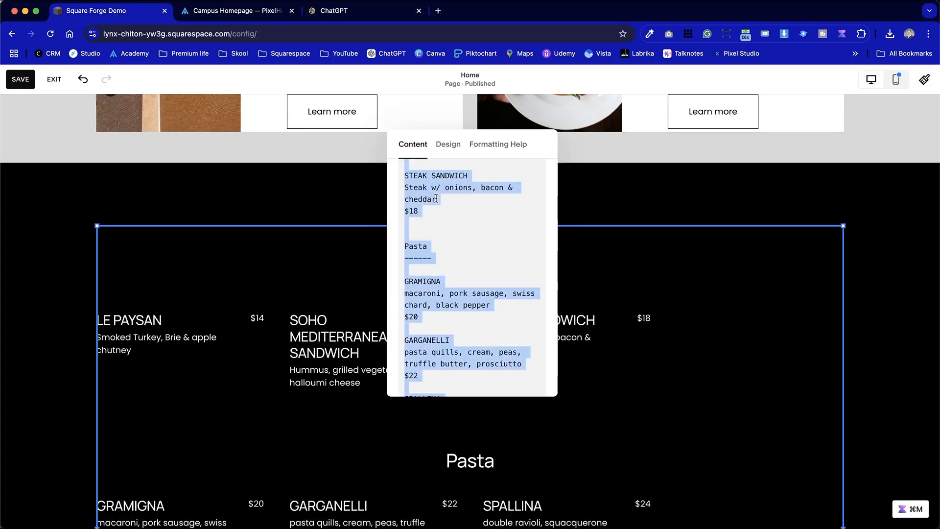
key(BackSpace)
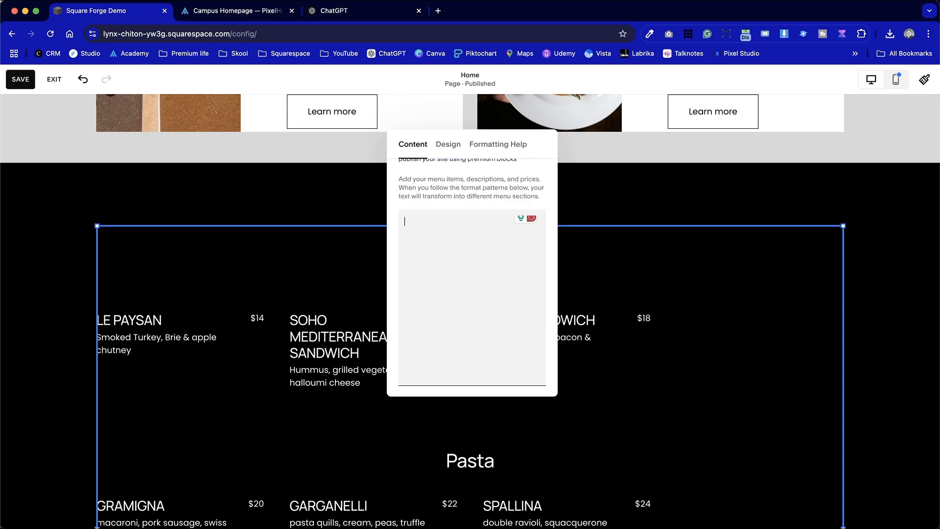
key(super+v)
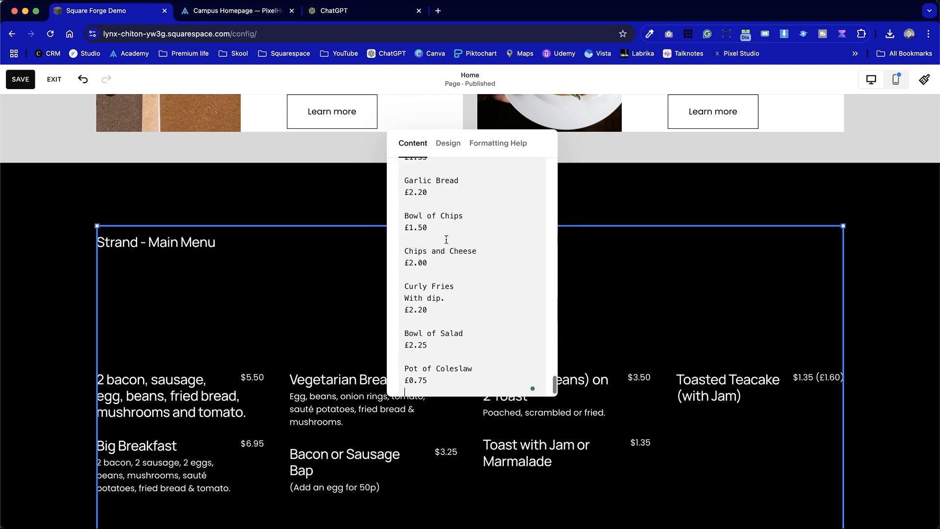
Delete the "Strand – Main Menu" title and the blank line above All Day Breakfasts, and move the editor off the menu
scroll(457, 284, up, 20)
click(415, 274)
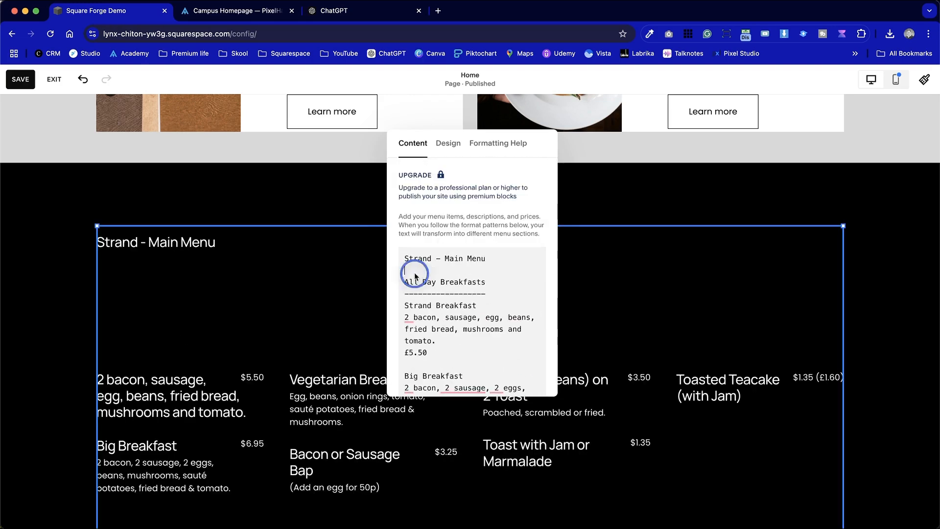
drag(486, 282, 387, 292)
click(329, 312)
scroll(329, 312, down, 2)
scroll(330, 313, up, 3)
drag(487, 258, 386, 254)
drag(514, 257, 399, 256)
key(BackSpace)
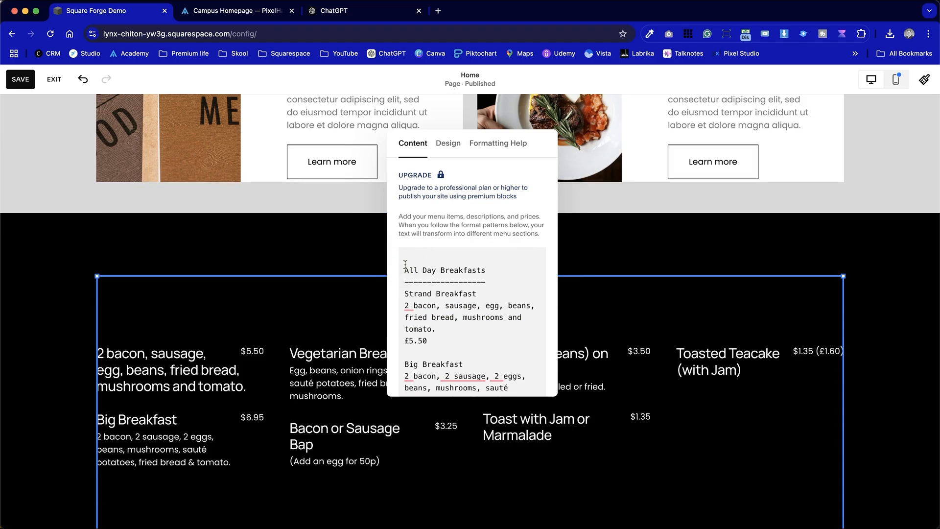
key(Delete)
drag(548, 130, 262, 40)
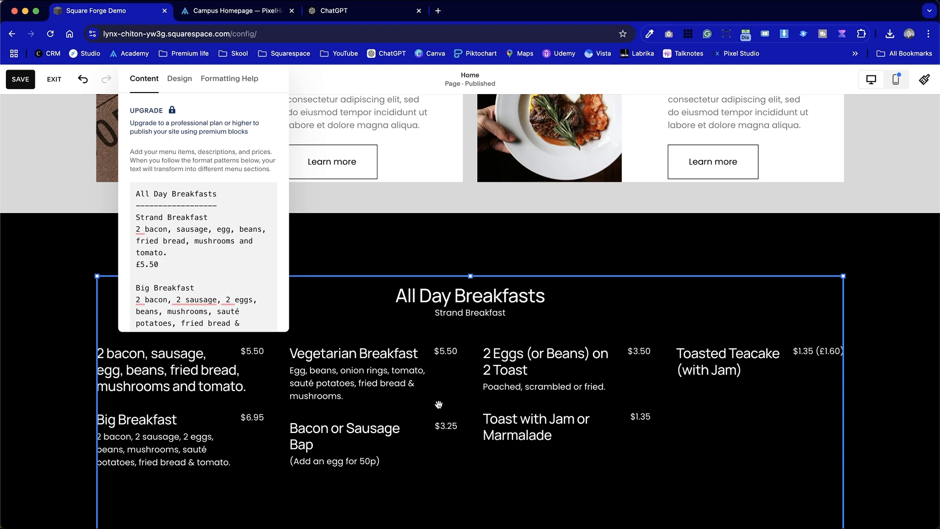
scroll(439, 404, down, 1)
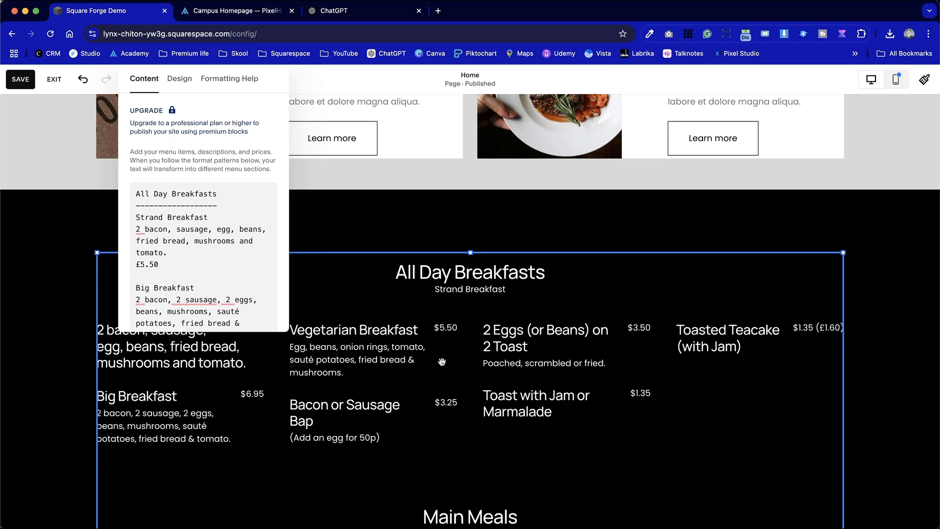
Try the Centered layout on the Menu block, look through the menu, and return the layout to Multi-Column
drag(280, 85, 304, 158)
click(215, 153)
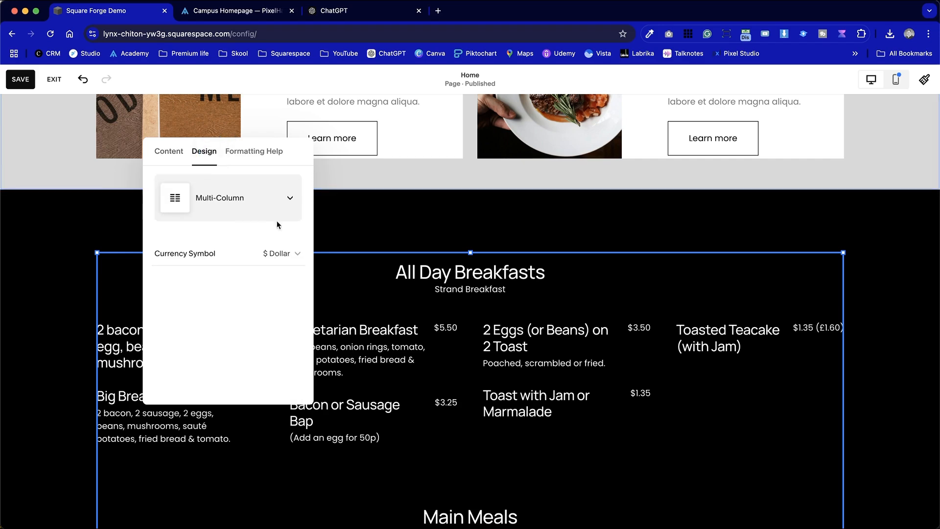
click(278, 201)
click(254, 165)
scroll(334, 485, down, 20)
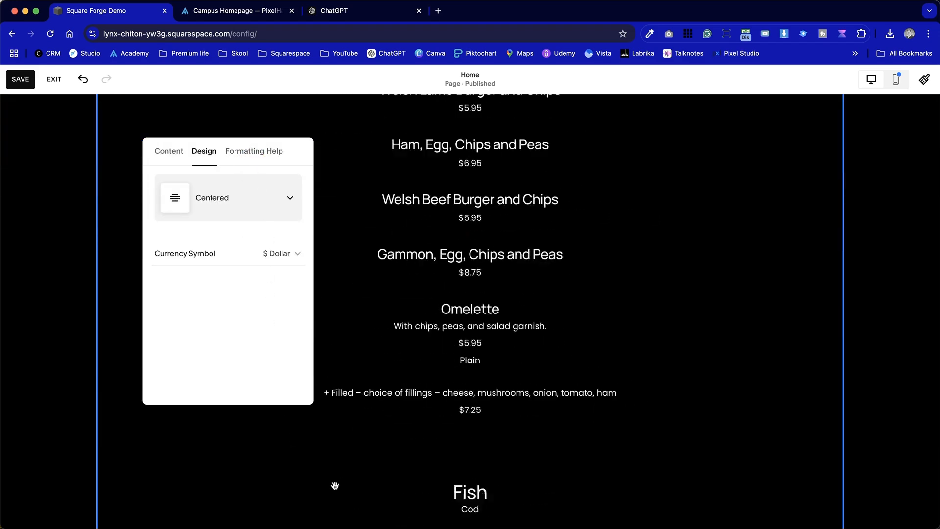
scroll(335, 487, up, 20)
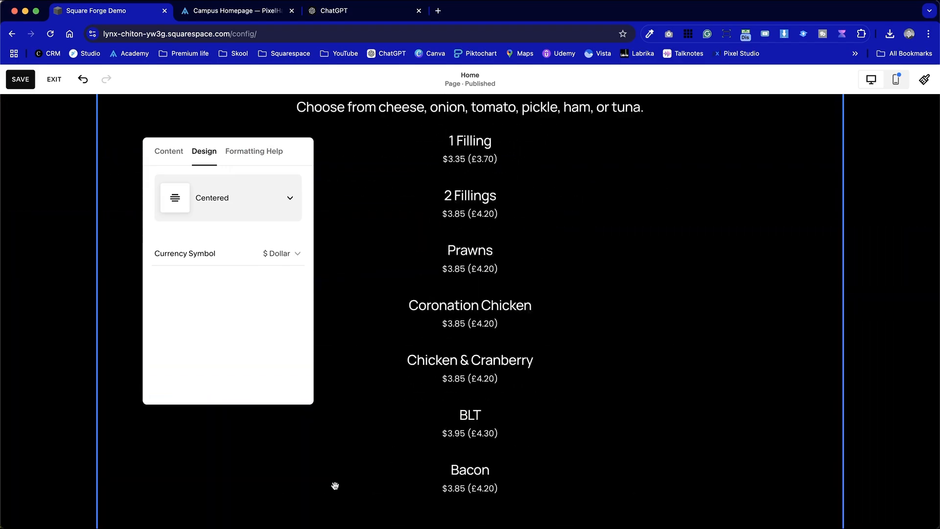
scroll(334, 485, up, 12)
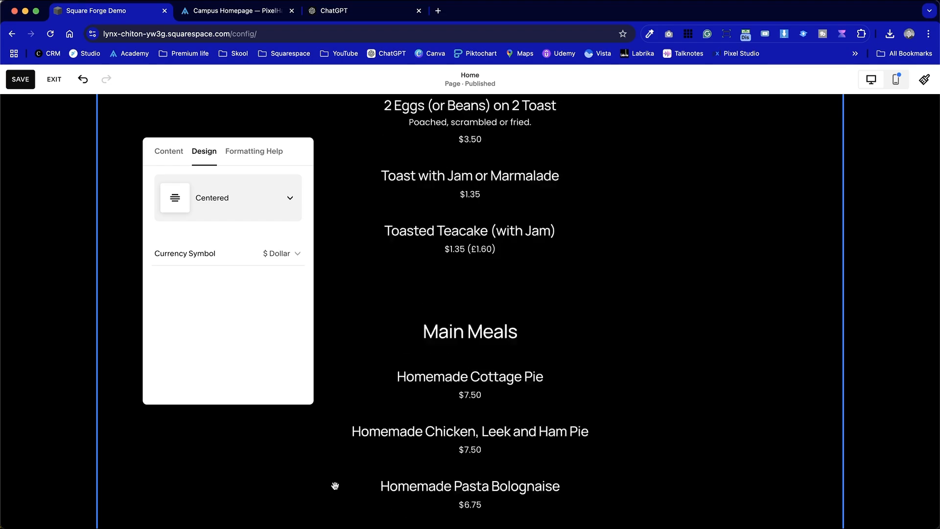
click(264, 210)
click(231, 250)
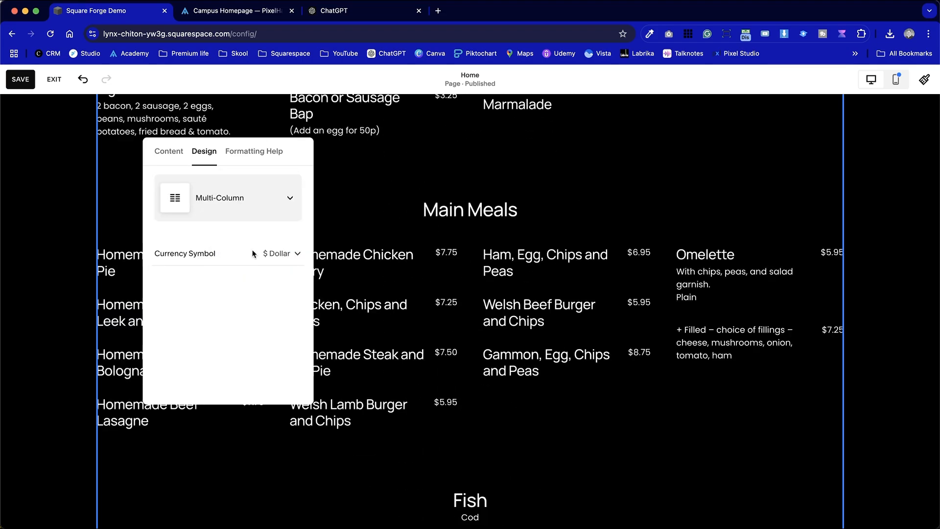
Try Euro as the Menu block's currency symbol, set it to £ Pound, and close the block editor
scroll(431, 351, up, 15)
scroll(431, 351, down, 12)
double_click(406, 266)
drag(906, 118, 619, 108)
click(533, 103)
click(616, 202)
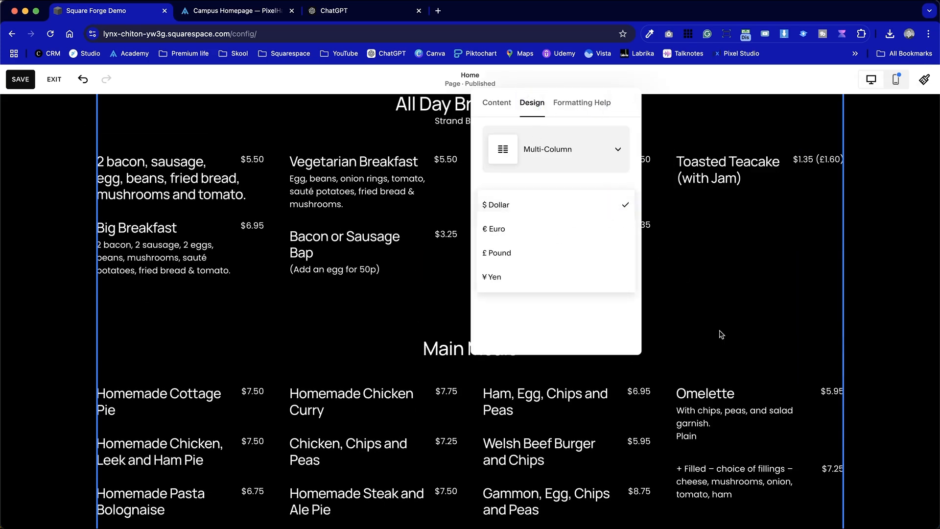
click(573, 233)
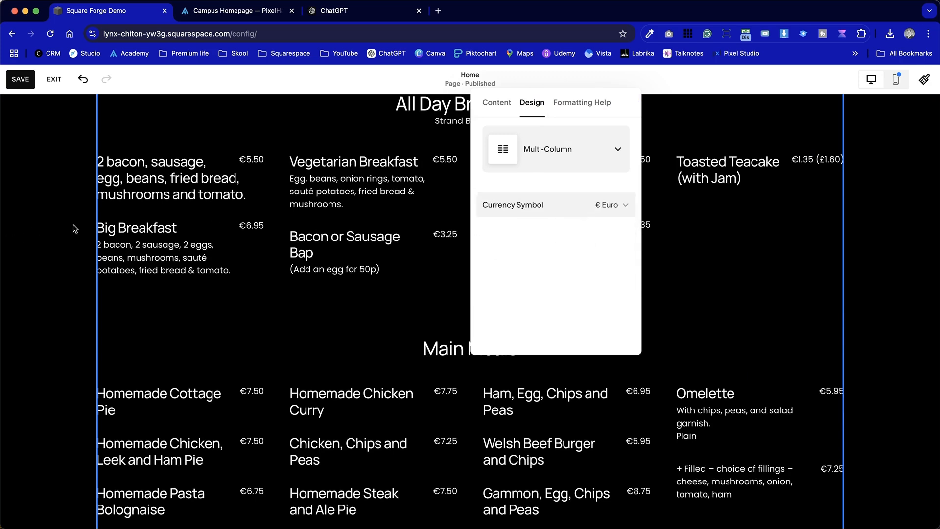
click(615, 202)
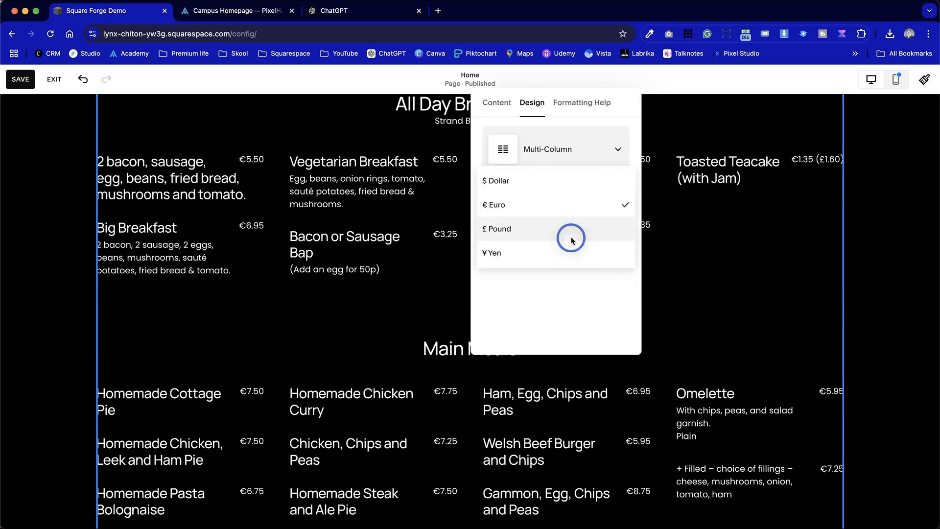
click(571, 233)
click(273, 308)
click(60, 267)
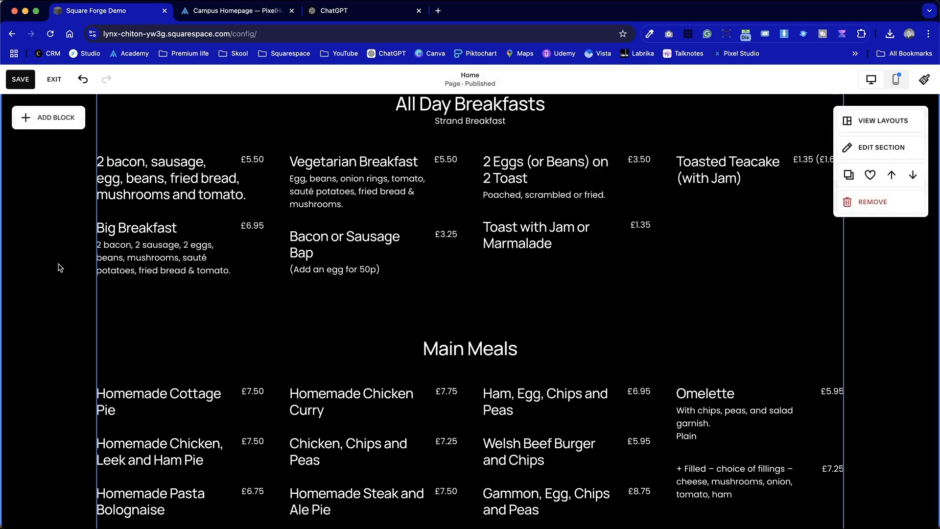
Reopen the Menu block's content and replace all of it with the copied ChatGPT markdown, including the Strand – Main Menu title
scroll(219, 371, up, 5)
scroll(241, 371, down, 3)
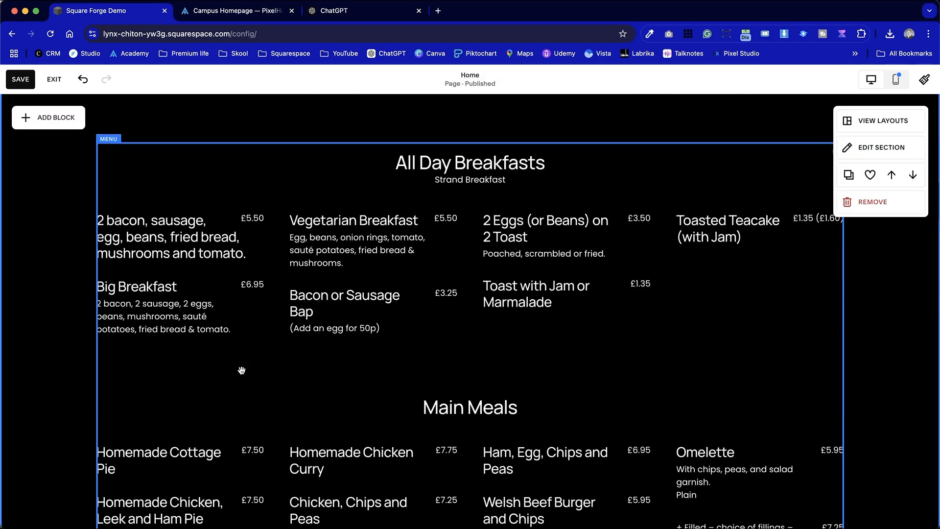
double_click(411, 260)
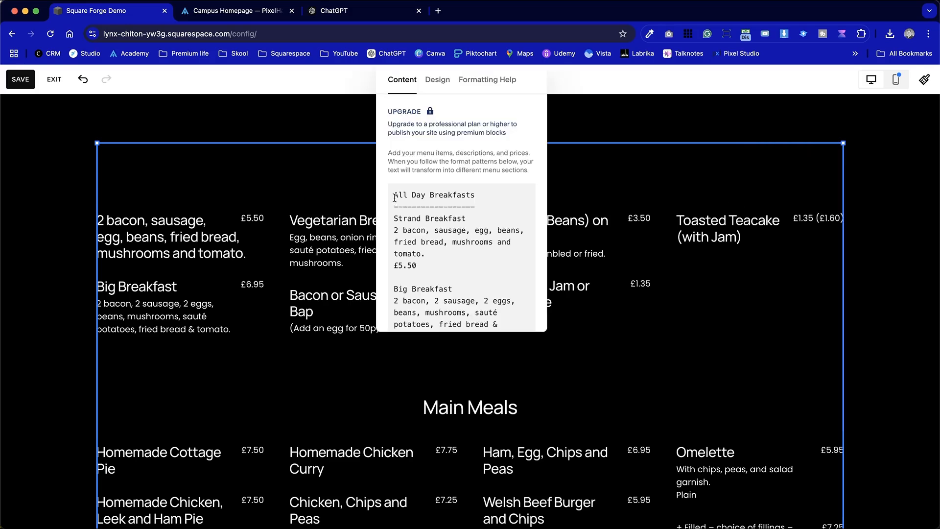
key(super+a)
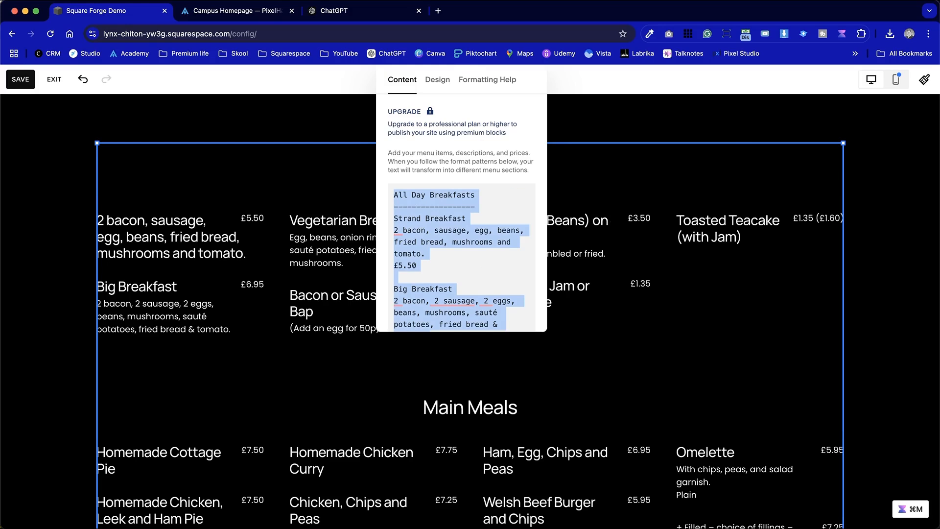
key(BackSpace)
key(super+v)
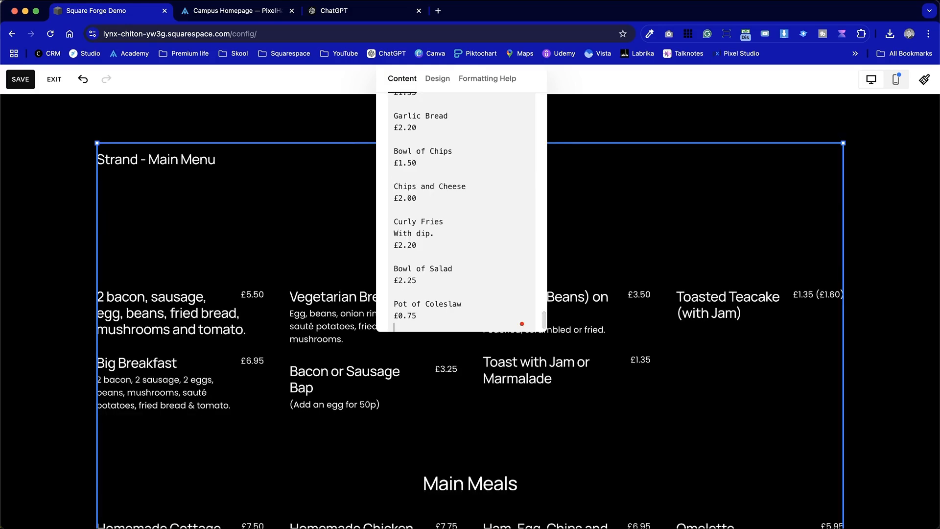
Go to the end of the Strand – Main Menu title line in the block's content and return to the ChatGPT conversation
scroll(438, 206, up, 20)
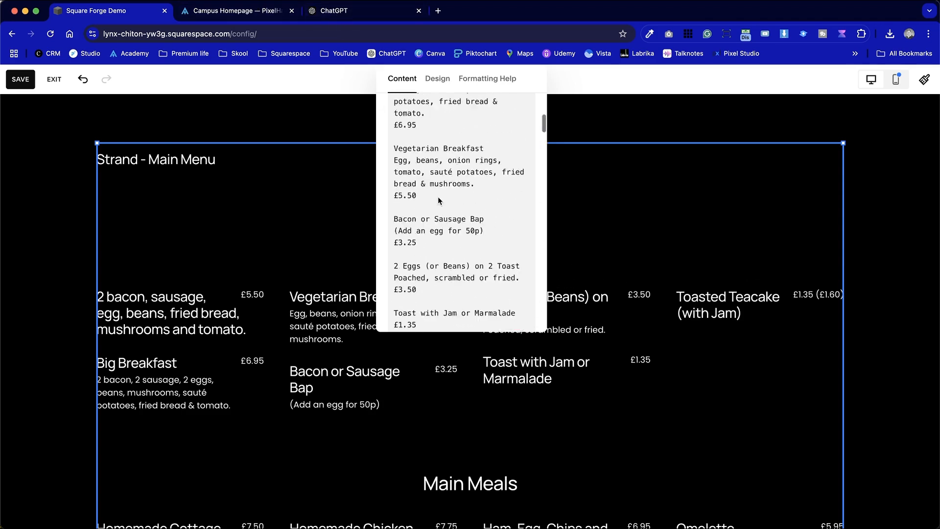
click(480, 202)
drag(480, 201, 475, 198)
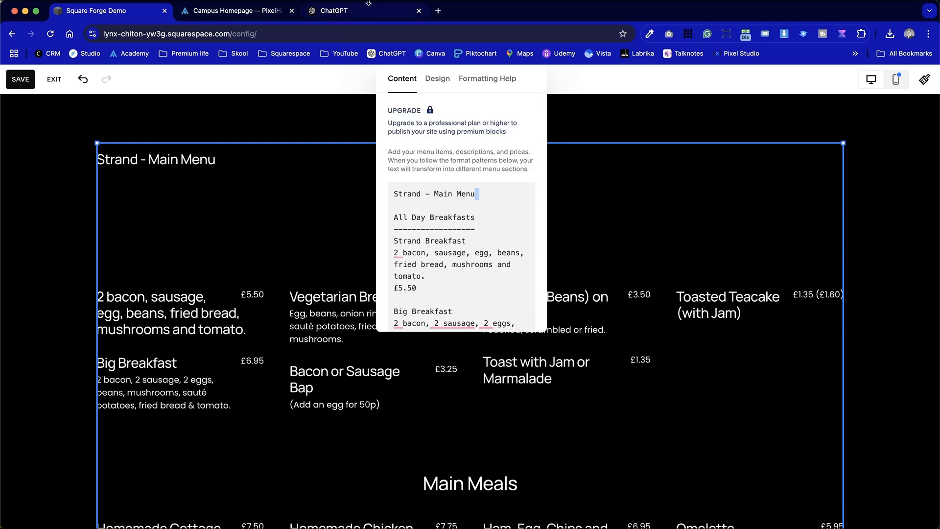
click(345, 10)
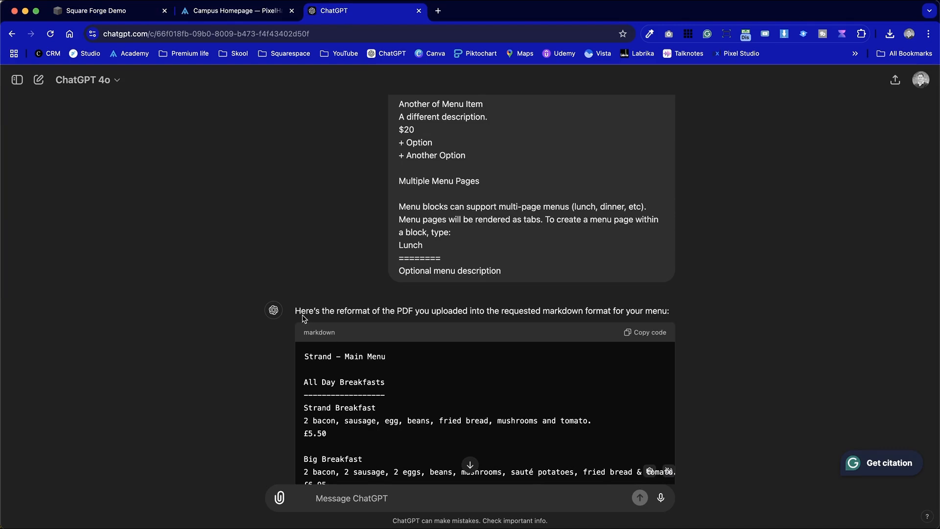
Return to the Square Forge Demo site and delete the Strand – Main Menu title and the blank lines above All Day Breakfasts
scroll(306, 321, up, 7)
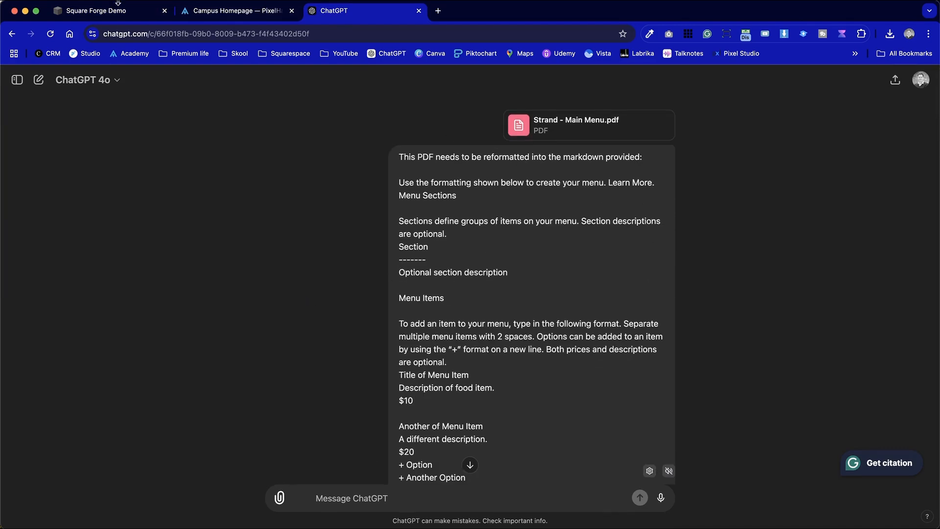
click(110, 11)
key(super+BackSpace)
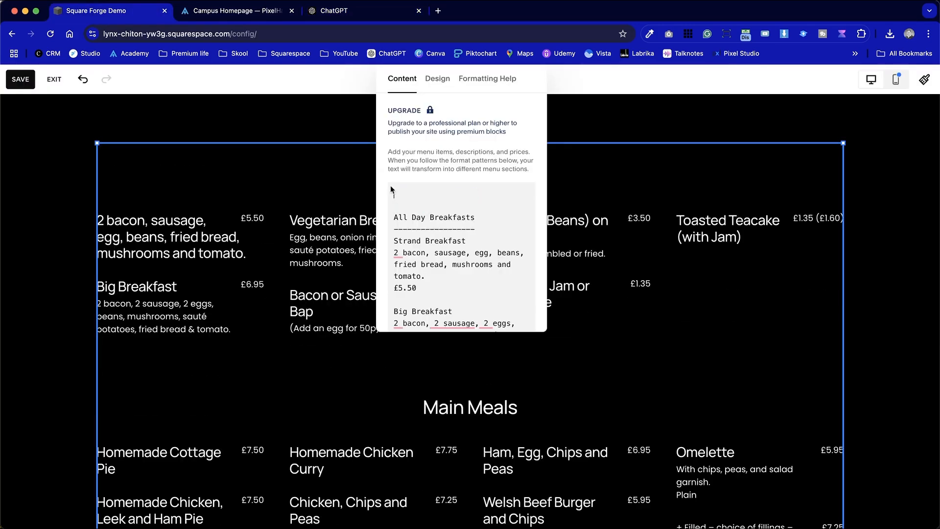
click(400, 211)
key(BackSpace)
key(BackSpace)
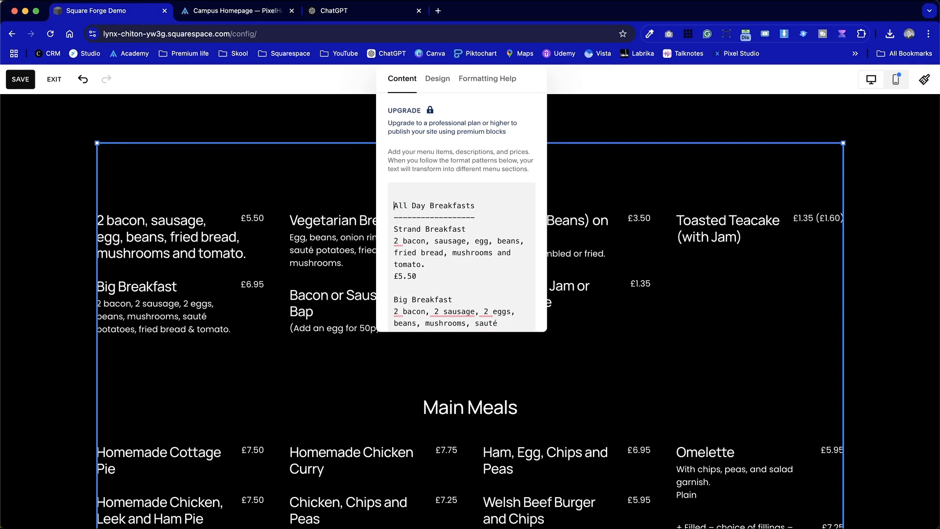
Review the Menu block's source text and compare it with the sections rendered on the page
scroll(285, 370, down, 15)
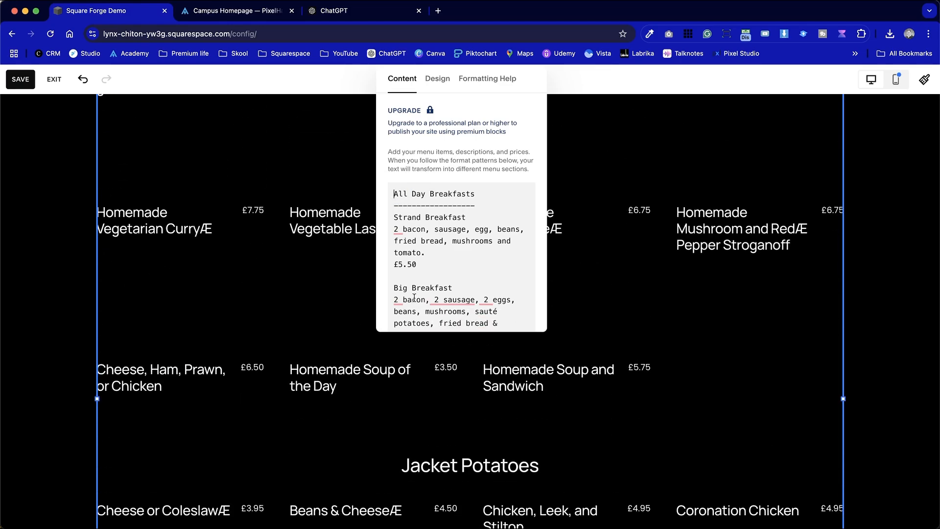
scroll(333, 384, down, 10)
scroll(333, 383, up, 5)
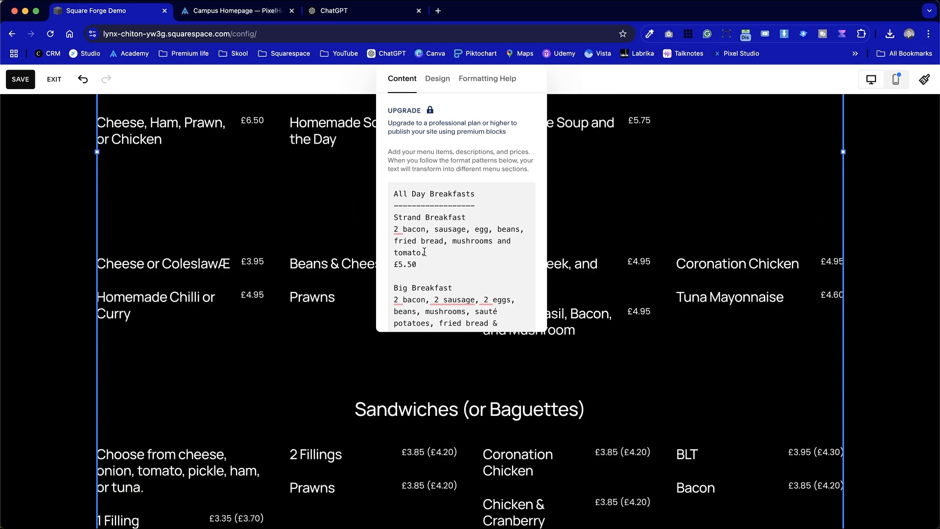
scroll(424, 252, down, 10)
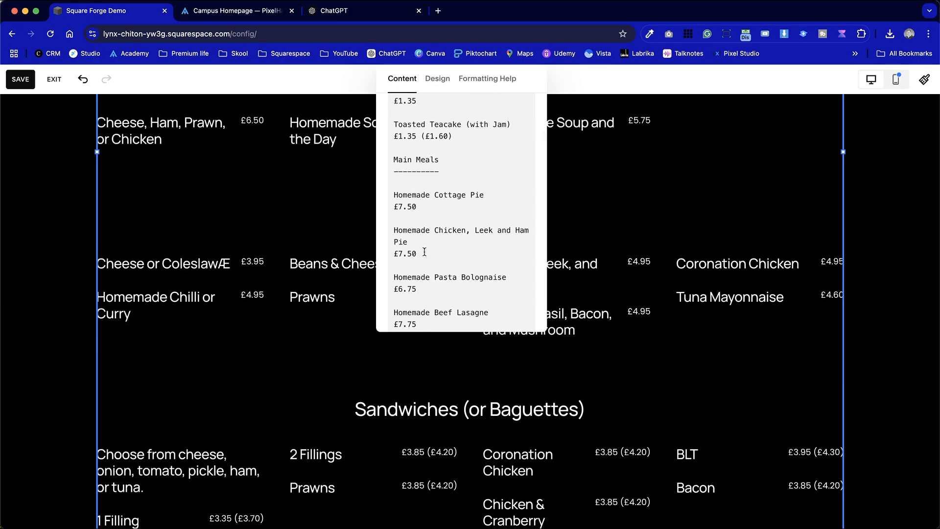
scroll(424, 251, down, 4)
scroll(617, 378, up, 20)
scroll(618, 378, down, 15)
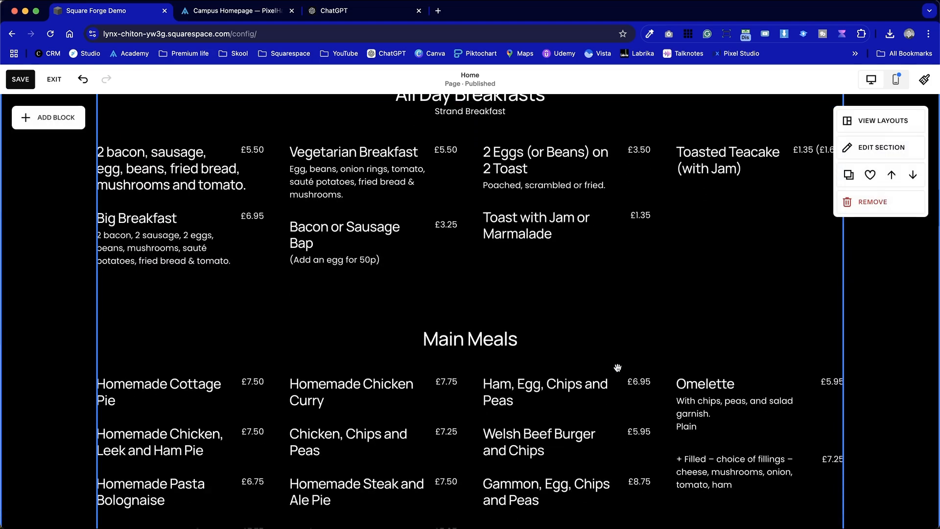
scroll(621, 318, down, 3)
Switch to the Campus Homepage site and open its Campus page for editing
click(236, 10)
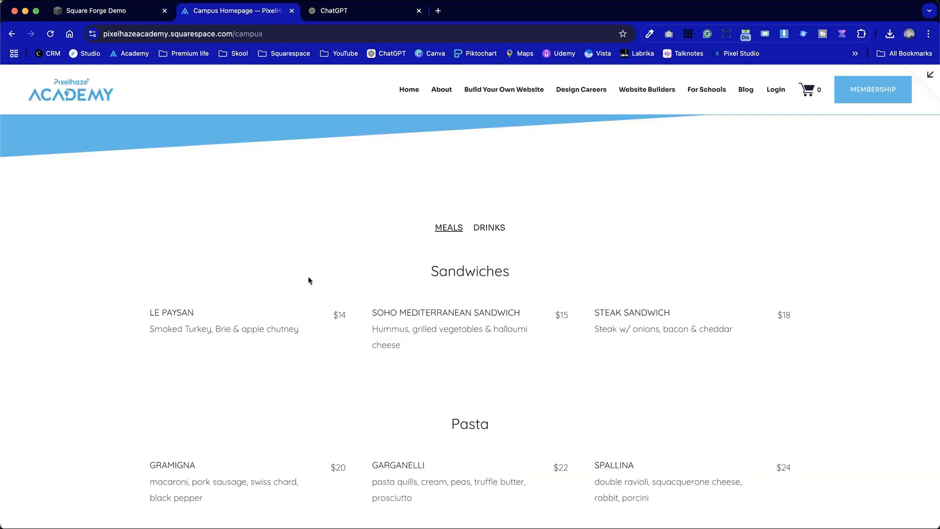
scroll(354, 415, down, 3)
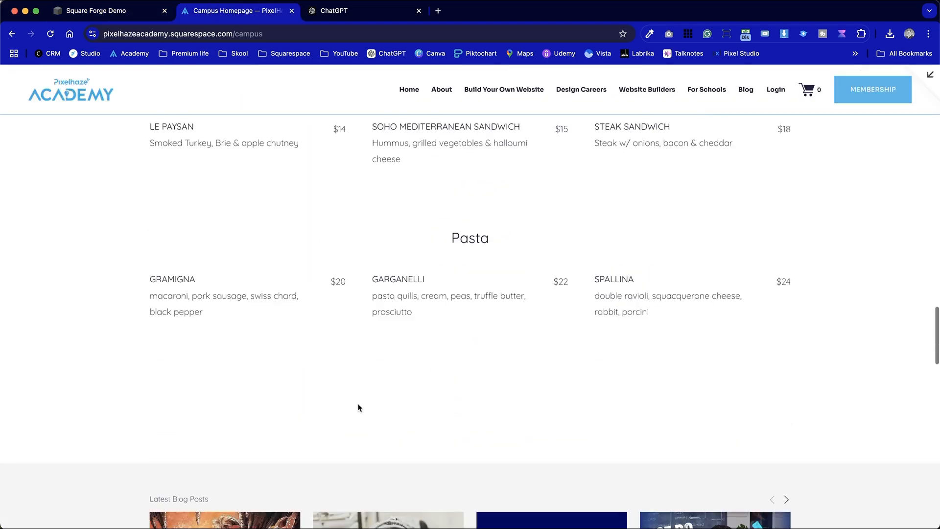
click(932, 74)
click(199, 86)
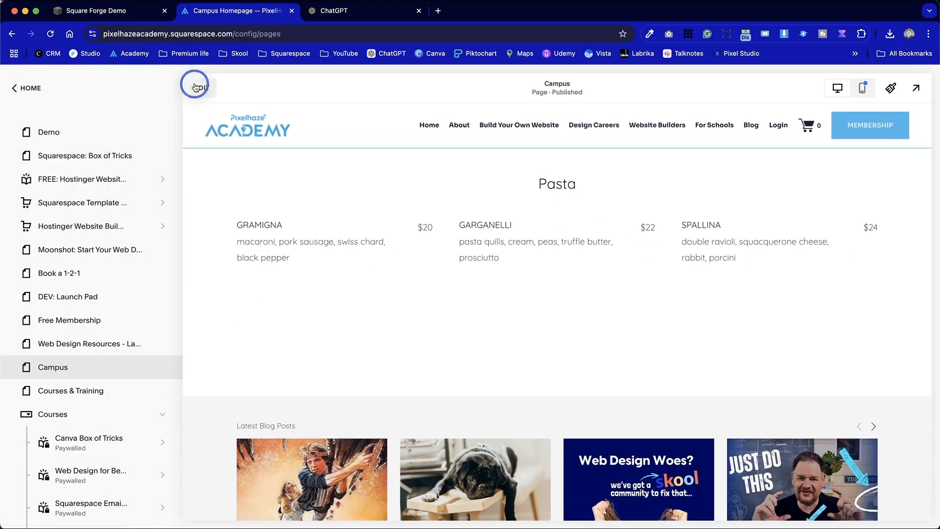
scroll(430, 341, down, 20)
scroll(435, 341, up, 15)
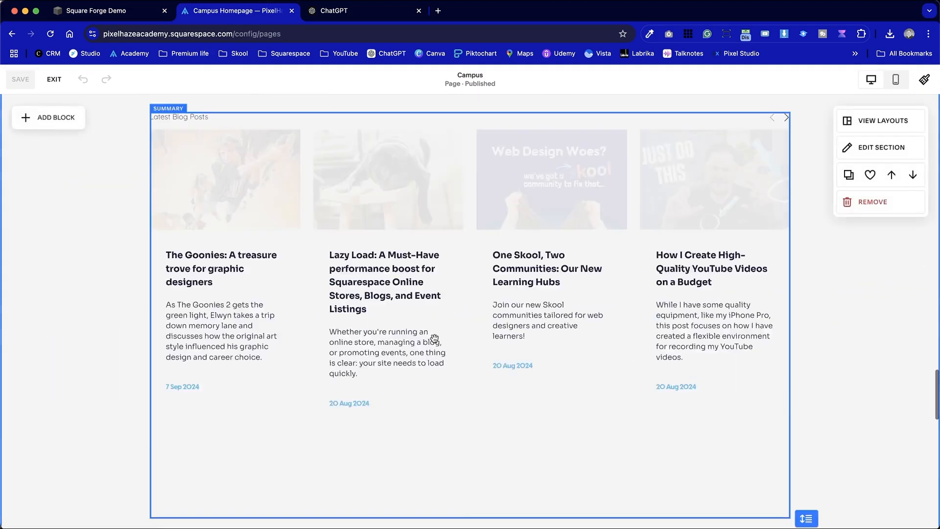
Open the Meals and Drinks Menu block on the Campus page and replace all its content with the copied Strand menu text
double_click(468, 270)
click(136, 232)
scroll(328, 238, up, 8)
double_click(328, 237)
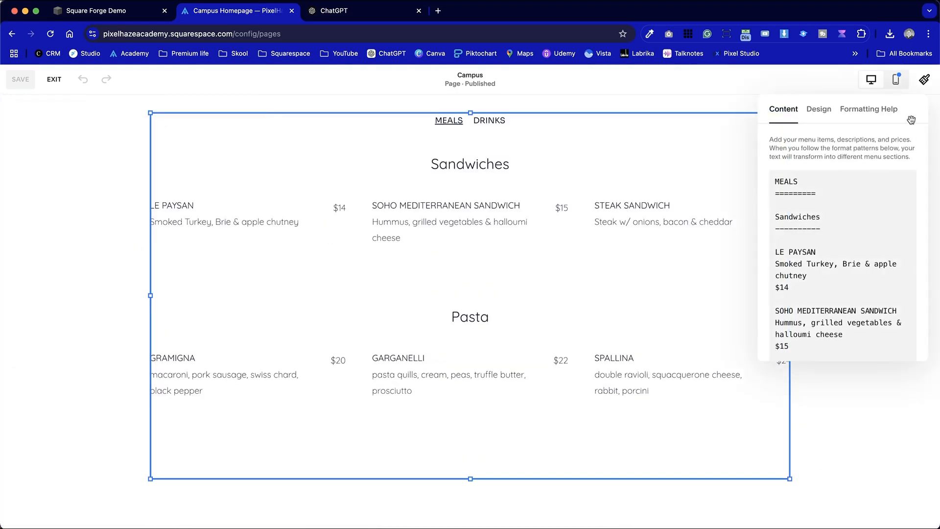
drag(911, 120, 533, 126)
click(451, 202)
key(ctrl+a)
key(BackSpace)
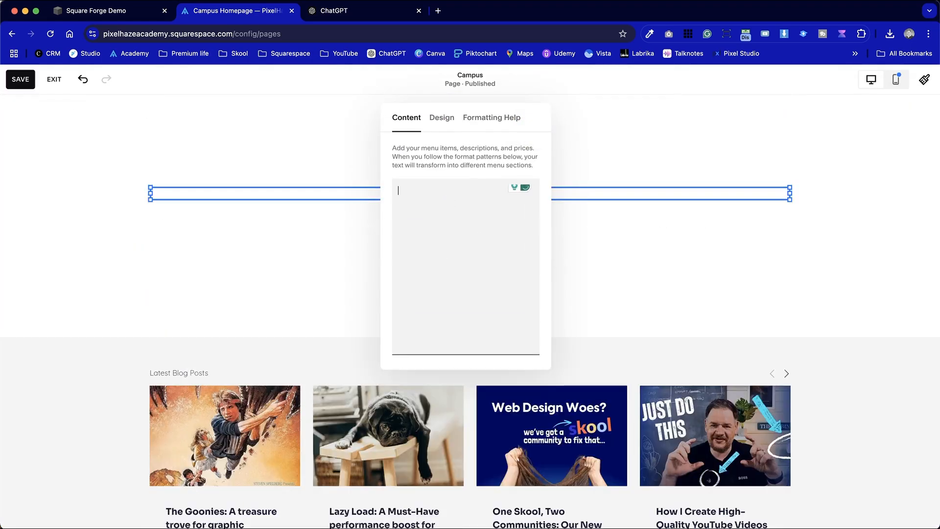
key(ctrl+v)
scroll(455, 249, up, 15)
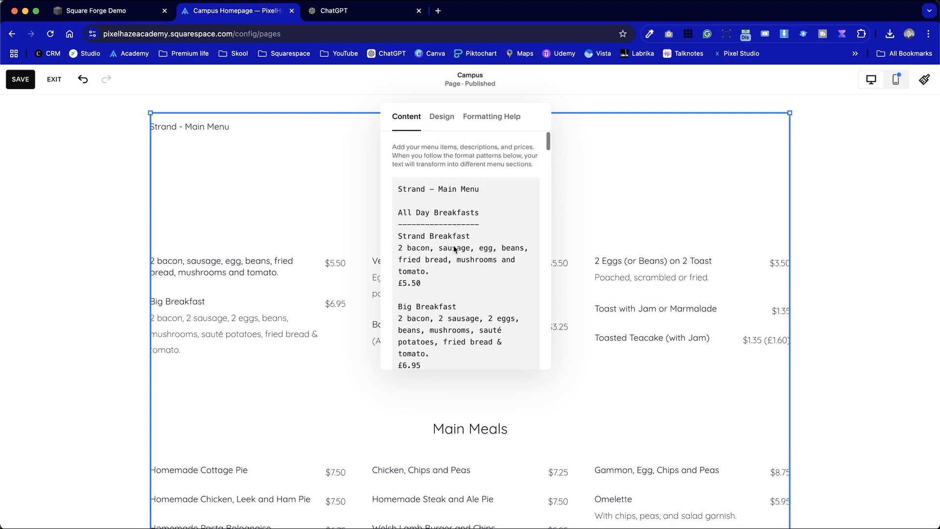
Delete the Strand – Main Menu title and the extra blank line above All Day Breakfasts in the Campus Menu block
mouse_move(489, 184)
mouse_down()
mouse_move(418, 182)
mouse_move(479, 189)
mouse_up()
key(BackSpace)
key(Left)
key(BackSpace)
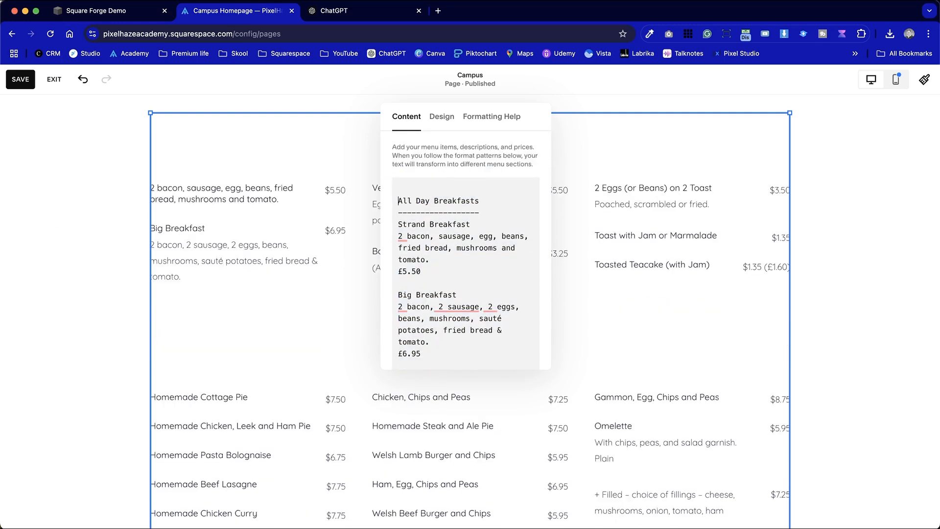
Set the Campus Menu block's currency symbol to £ Pound and close the block editor
scroll(231, 254, up, 3)
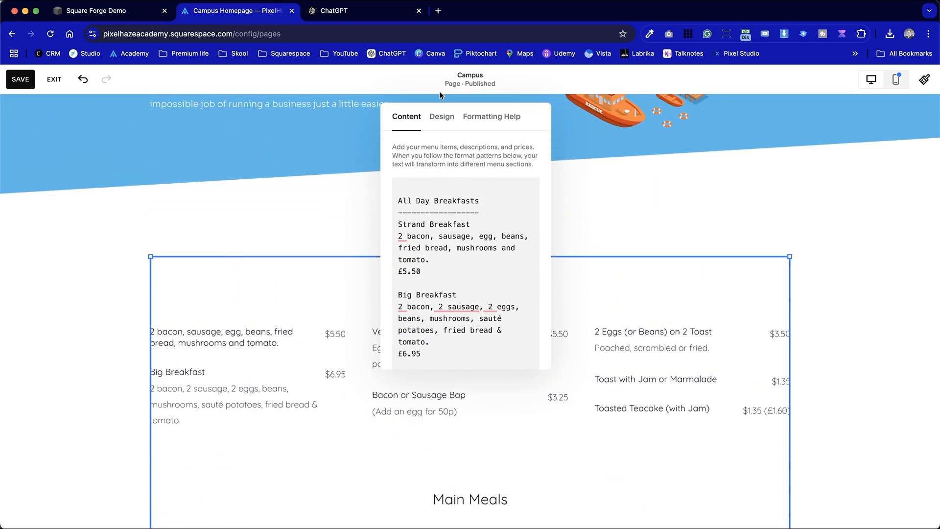
click(442, 117)
click(517, 219)
click(411, 267)
click(37, 310)
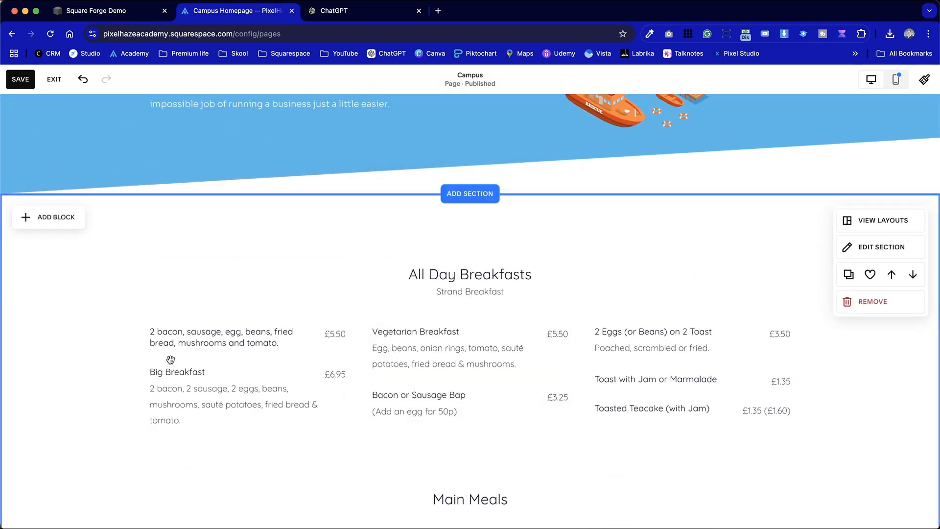
Add a text block above the All Day Breakfasts section, shift the menu down to fit, and enter "Cafe Menu"
scroll(279, 395, down, 10)
scroll(279, 395, up, 8)
scroll(281, 395, up, 3)
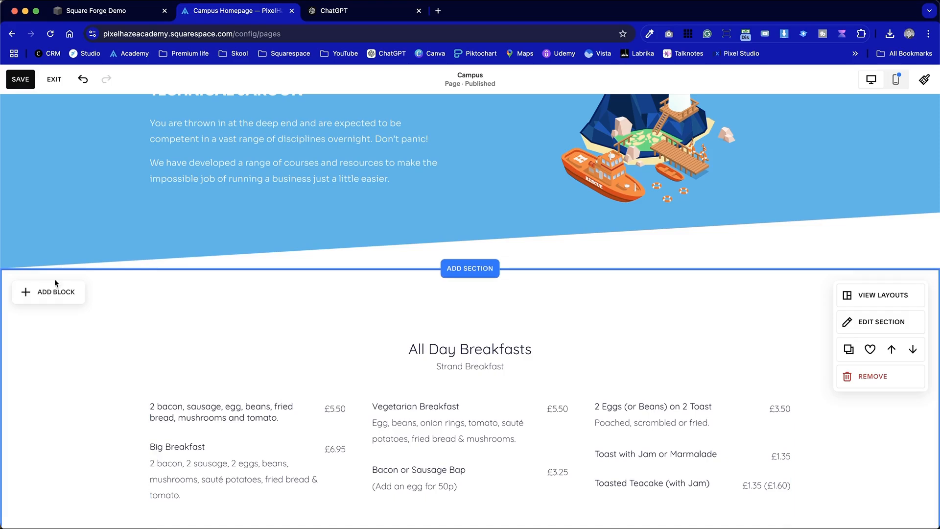
click(68, 289)
click(69, 303)
drag(215, 360, 218, 305)
drag(386, 400, 384, 436)
click(191, 338)
text(Cafe Menu)
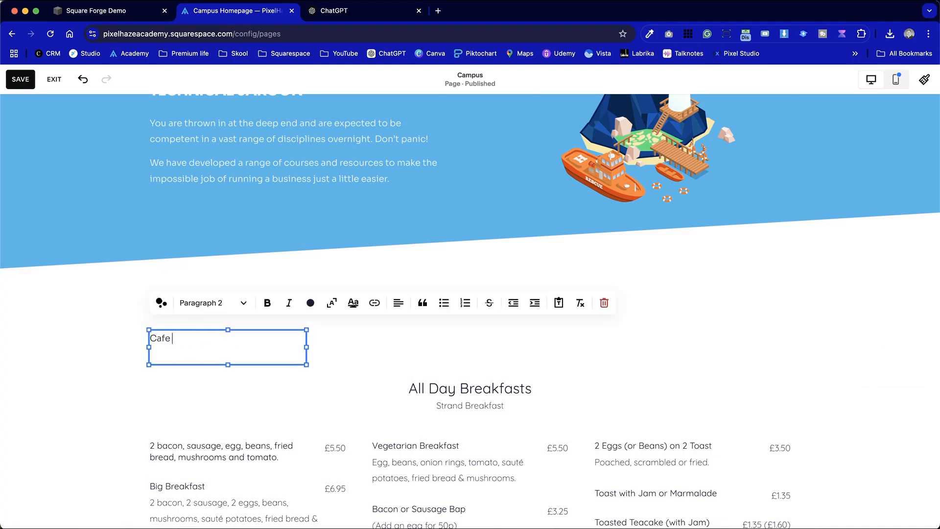
Replace the e in "Cafe" with é so the title reads "Café Menu"
click(169, 338)
key(e)
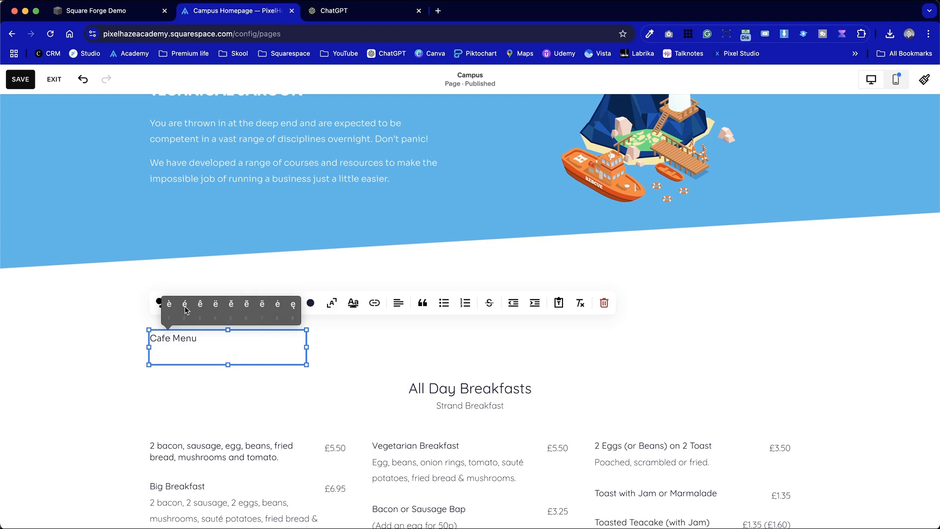
click(185, 305)
click(281, 388)
Format the Café Menu text as Heading 2
click(185, 338)
click(185, 338)
click(228, 306)
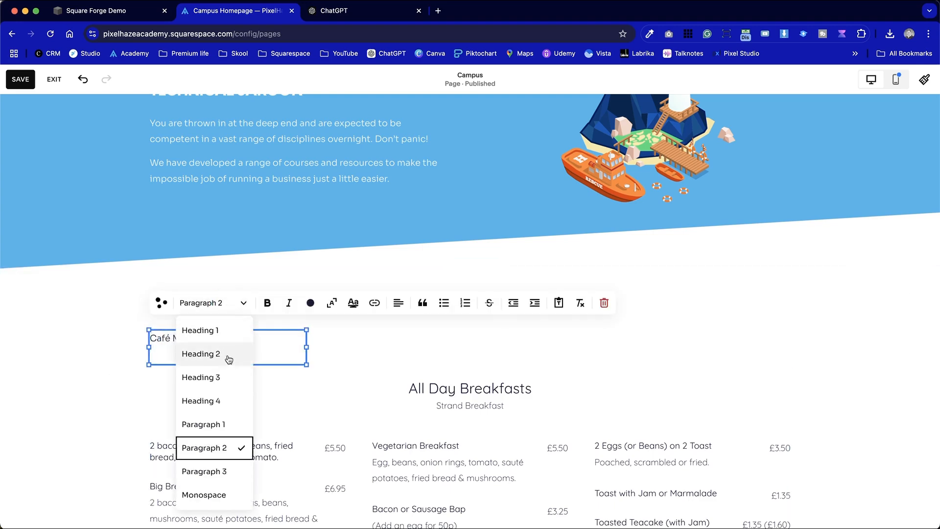
click(231, 355)
click(131, 384)
Compare the title with the page's other section headings and keep Heading 2 as the Café Menu text's style
scroll(112, 403, up, 8)
scroll(110, 404, up, 10)
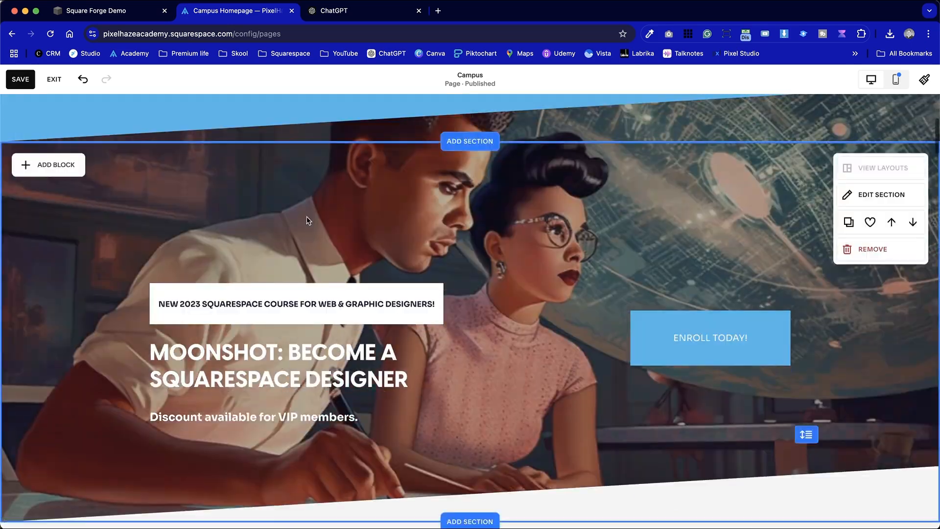
scroll(239, 432, down, 15)
scroll(238, 432, up, 6)
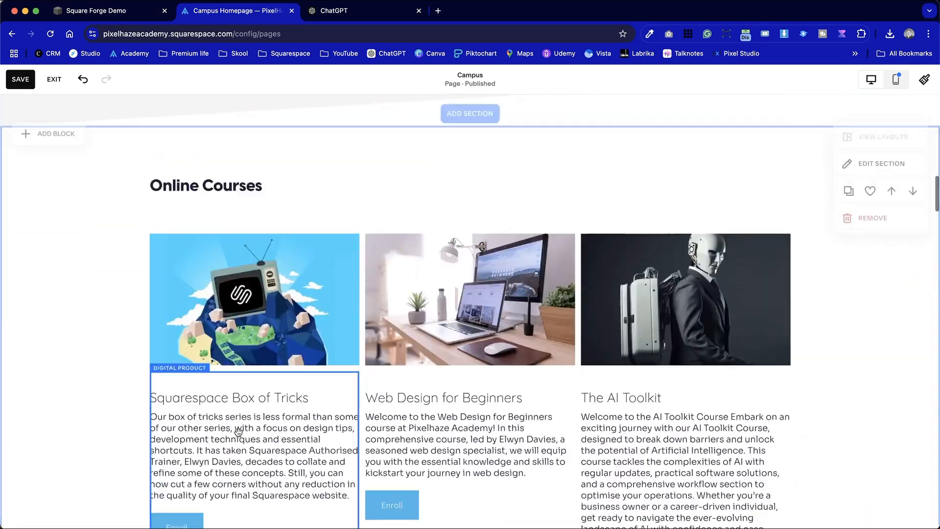
scroll(239, 429, down, 15)
click(294, 256)
click(126, 174)
click(201, 119)
click(209, 119)
click(233, 144)
click(60, 192)
Move the Café Menu title block to the horizontal centre above the menu and centre-align its text
scroll(65, 205, up, 3)
drag(187, 266, 493, 266)
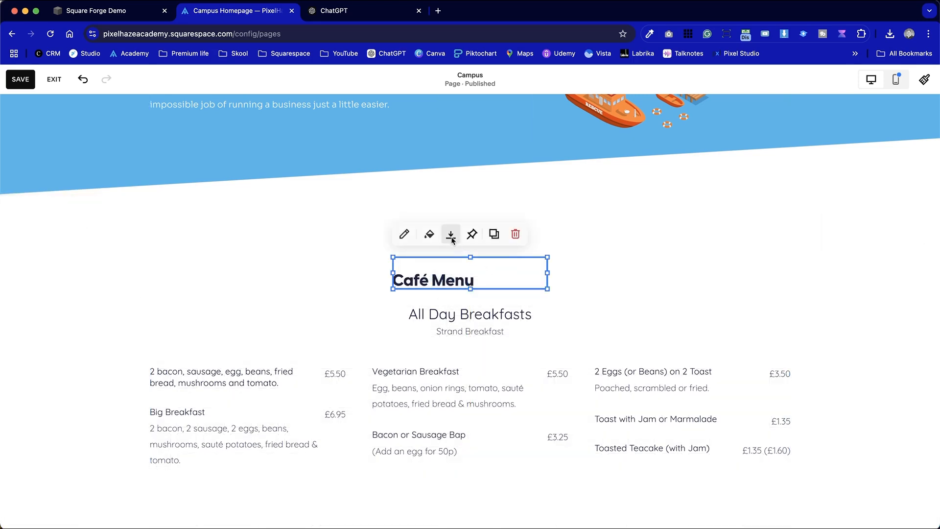
click(532, 280)
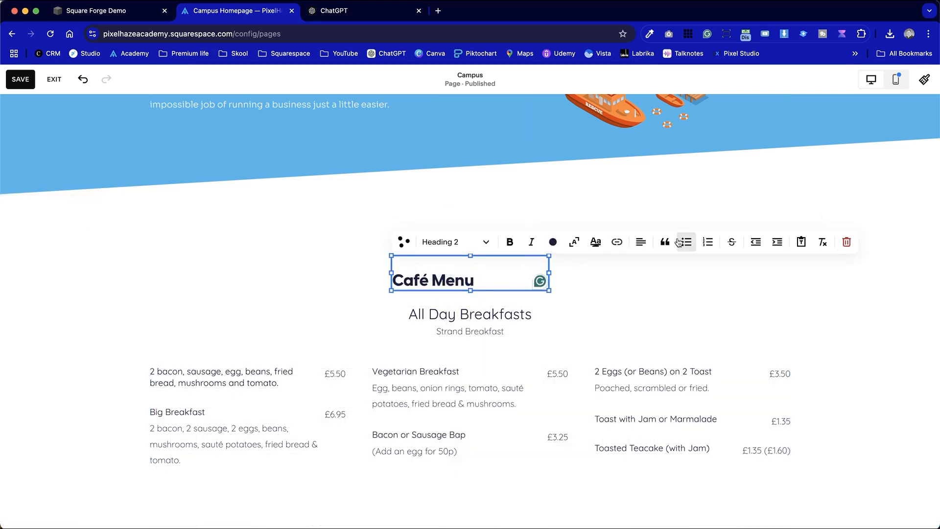
mouse_move(640, 241)
click(630, 269)
Move the Menu block slightly down to widen the gap beneath the Café Menu title
click(311, 435)
drag(403, 375, 407, 387)
click(322, 301)
Check the finished menu's sections, save the Campus page and exit editing
scroll(322, 303, down, 15)
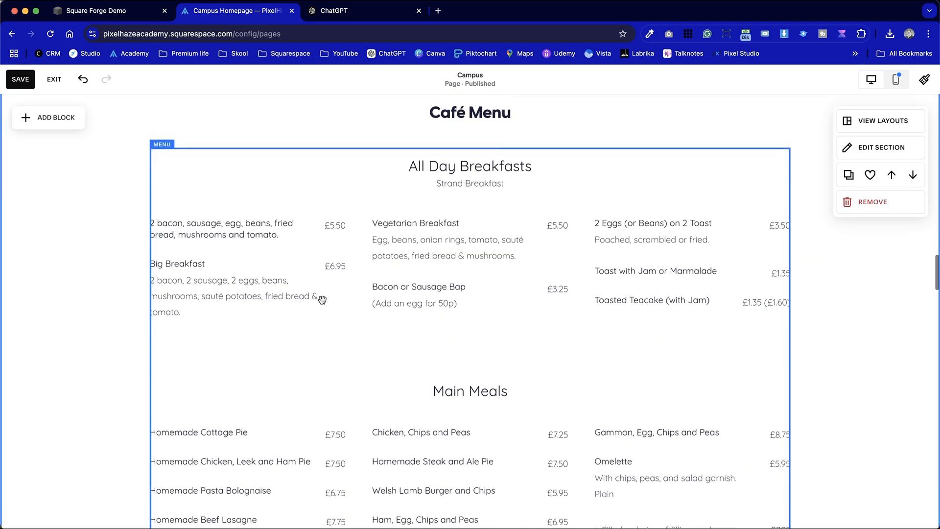
scroll(322, 300, down, 10)
scroll(322, 300, up, 7)
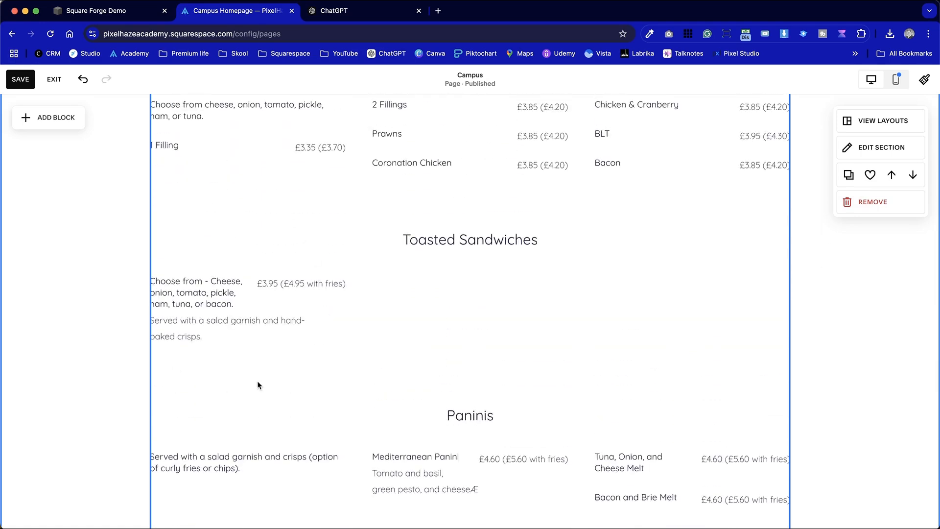
scroll(300, 334, down, 6)
scroll(301, 333, up, 13)
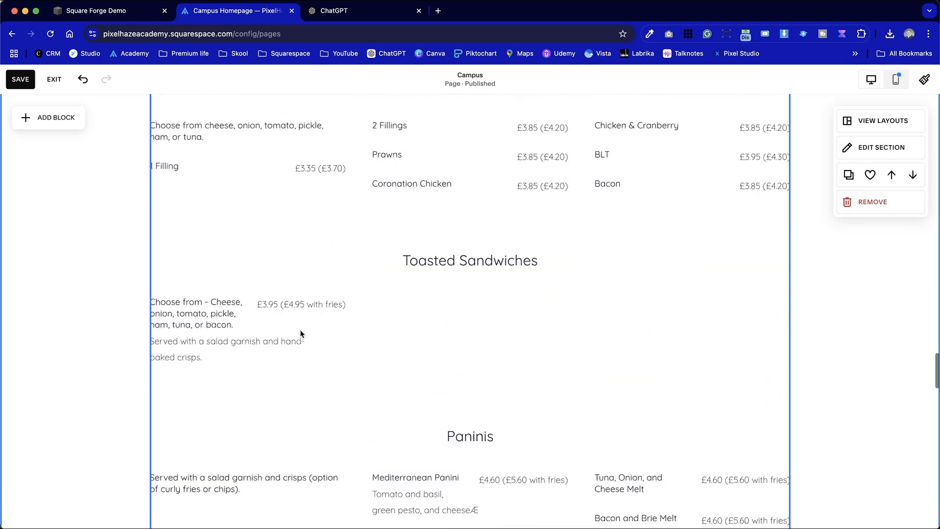
scroll(301, 333, up, 6)
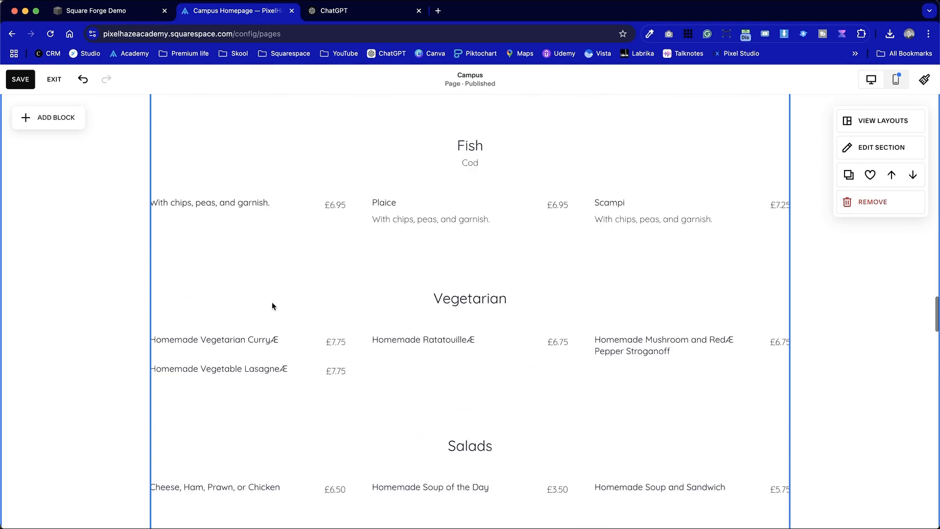
click(21, 79)
click(54, 79)
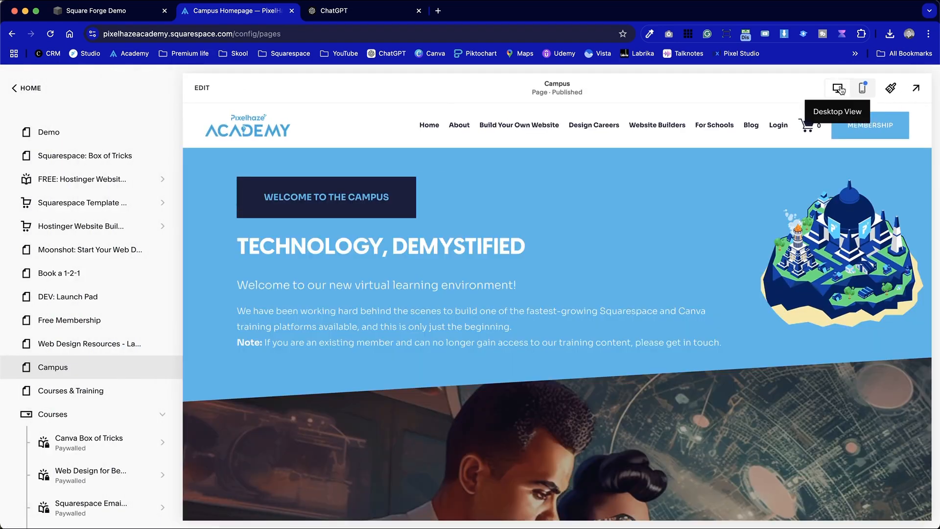
Preview the Campus page in mobile view and examine how the café menu's sections are laid out
click(862, 89)
scroll(506, 345, down, 15)
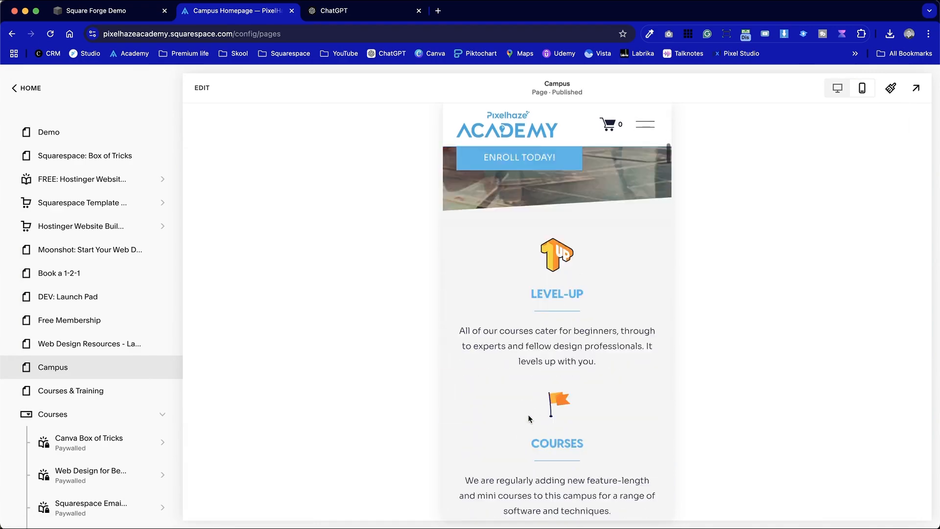
scroll(529, 415, down, 10)
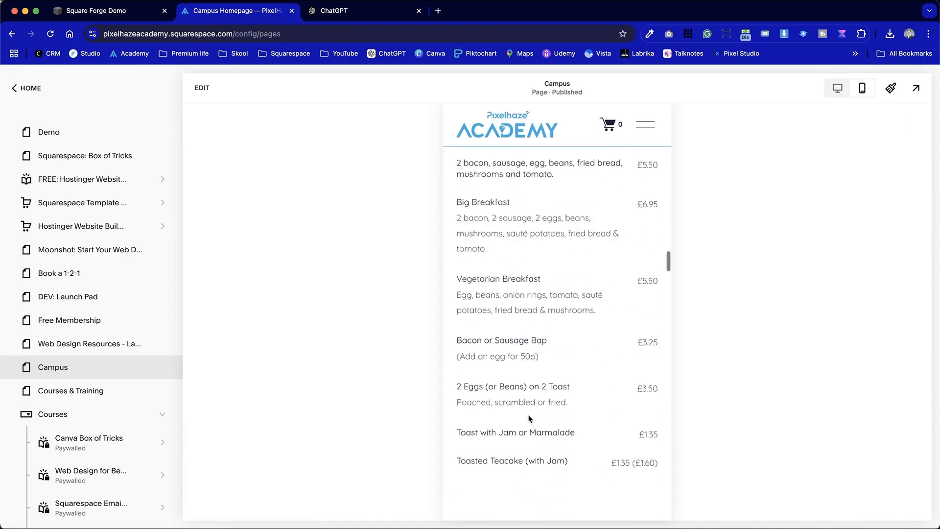
scroll(560, 401, up, 4)
scroll(561, 401, down, 10)
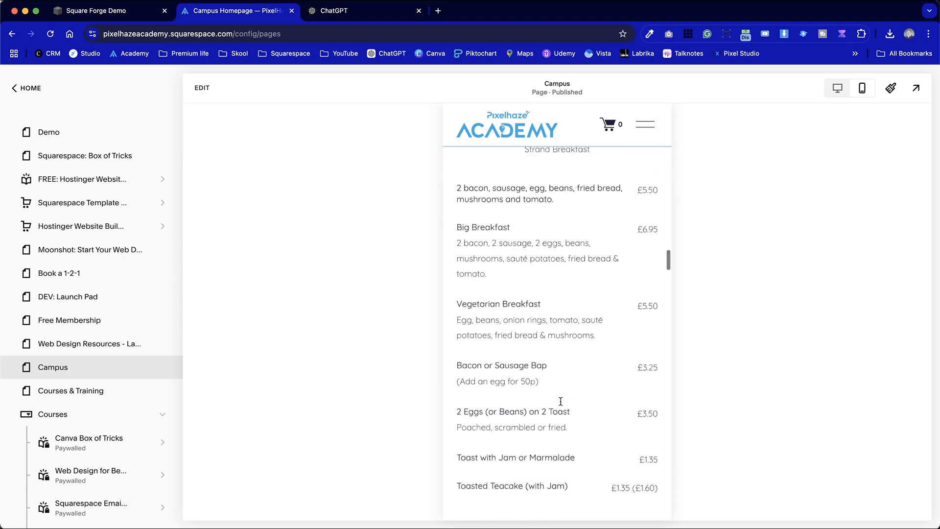
scroll(560, 404, down, 10)
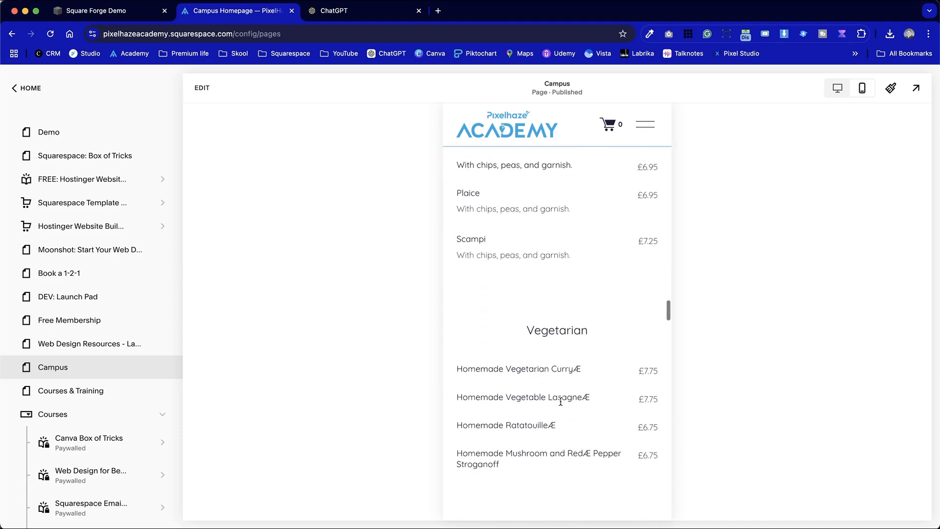
scroll(560, 401, down, 10)
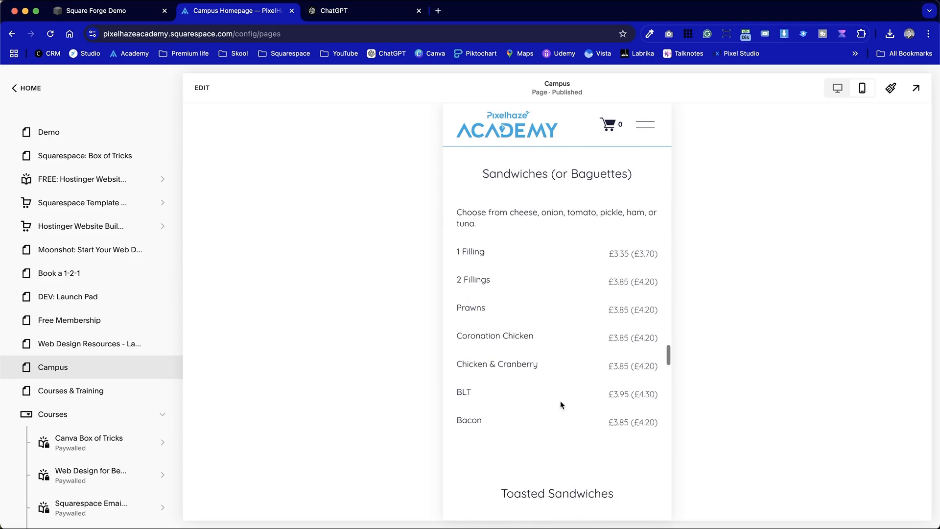
scroll(561, 401, down, 10)
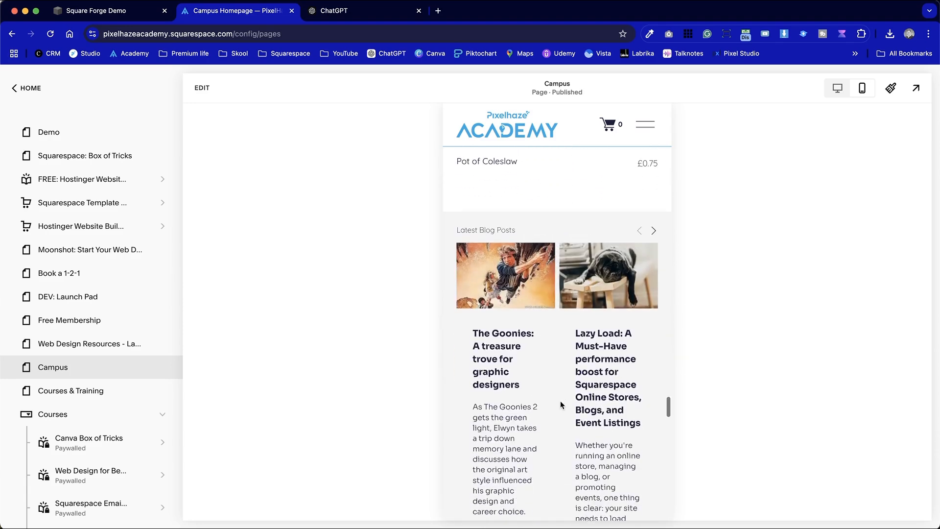
scroll(560, 401, up, 12)
Restore the desktop preview of the Campus page and switch back to the ChatGPT conversation
click(837, 89)
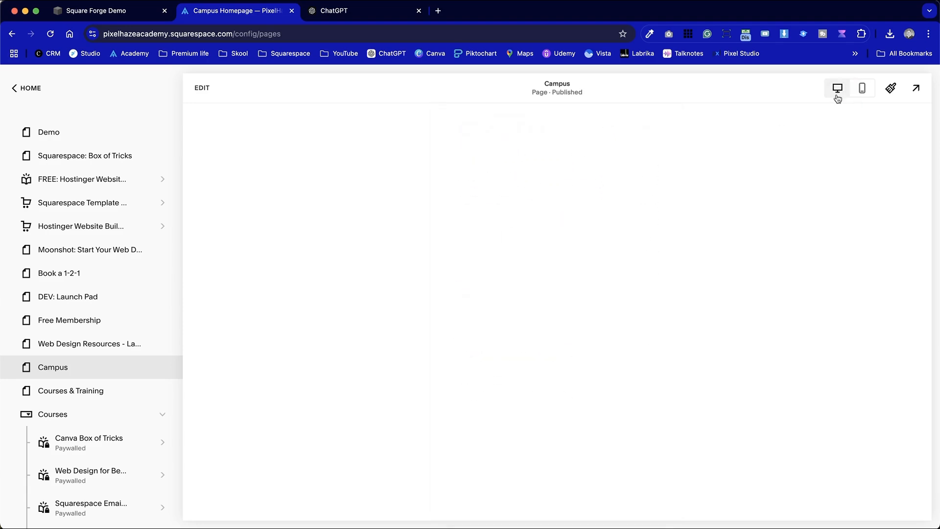
scroll(385, 309, up, 4)
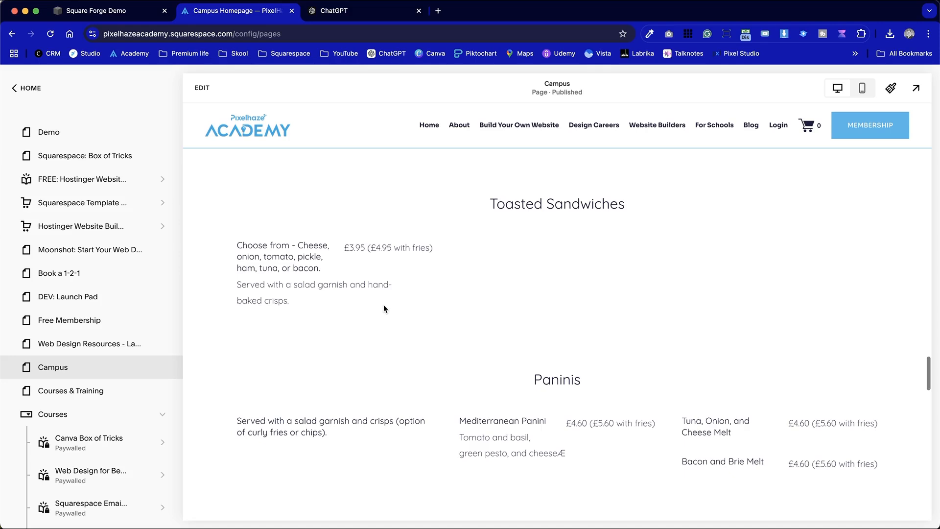
click(352, 11)
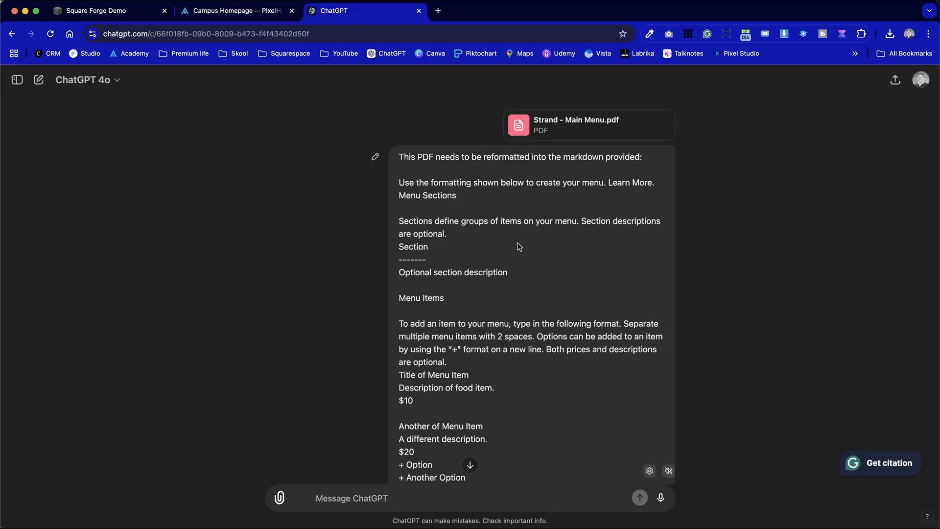